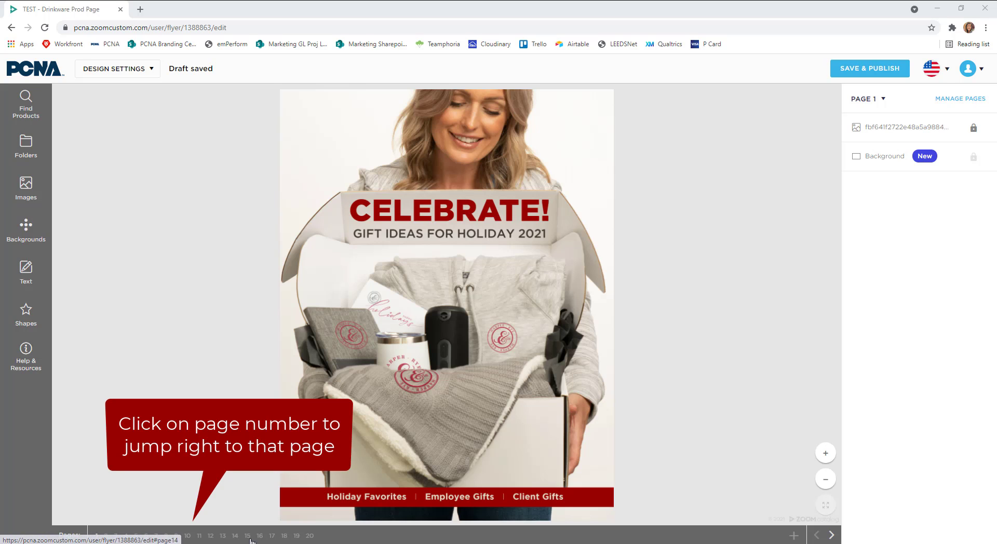
Go to page 20 of the flyer and delete its "Gift Ideas Under $100" banner image
click(310, 536)
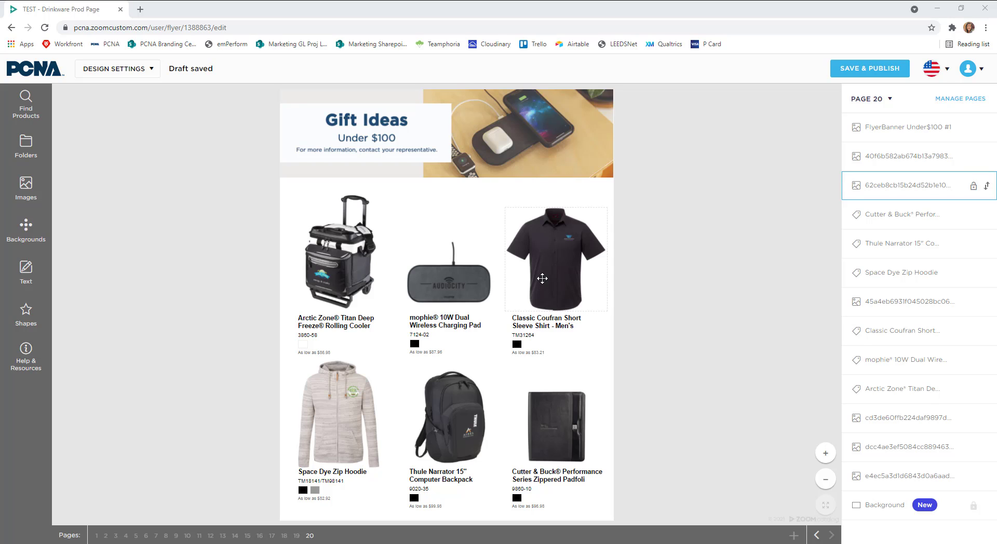
right_click(466, 145)
click(494, 226)
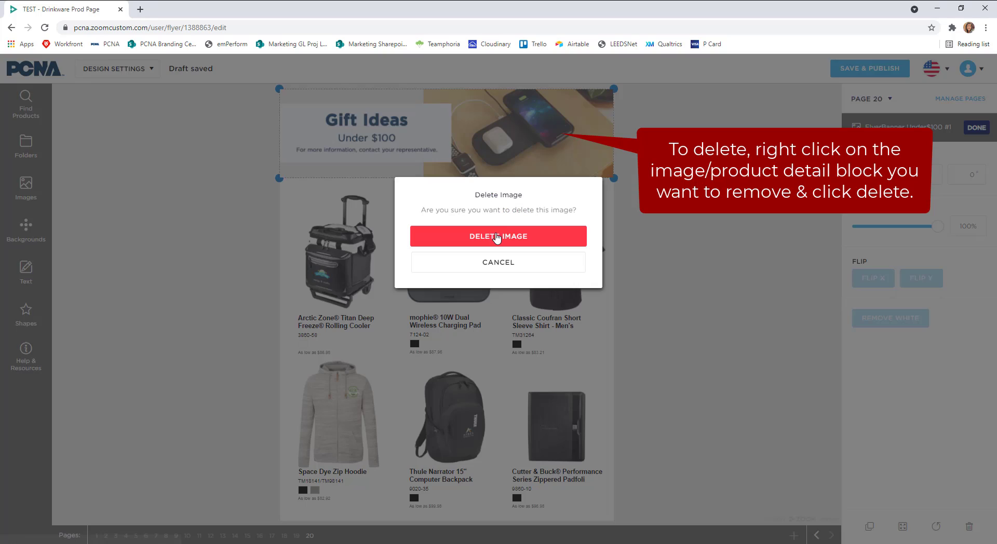
click(497, 240)
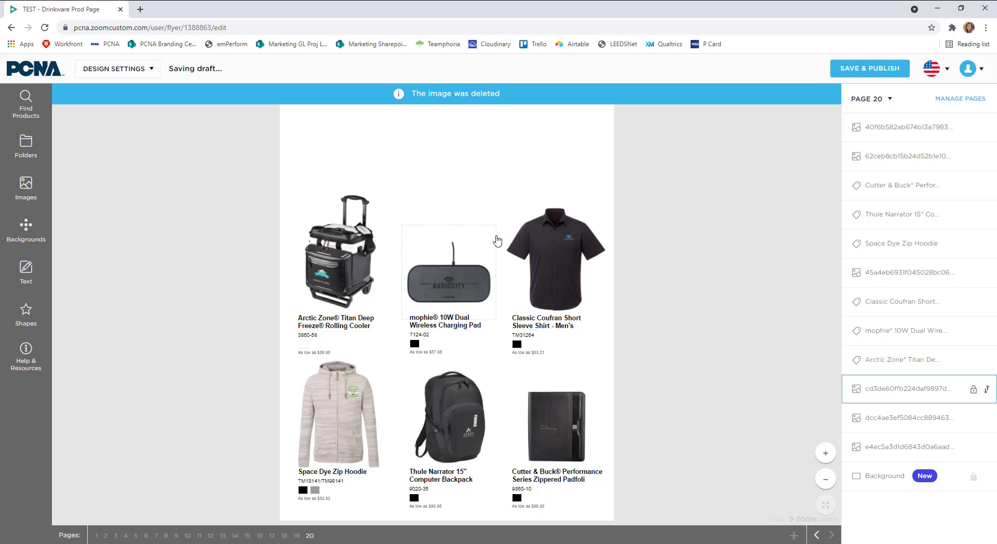
Delete the Arctic Zone Titan Deep Freeze Rolling Cooler image from the page
right_click(350, 280)
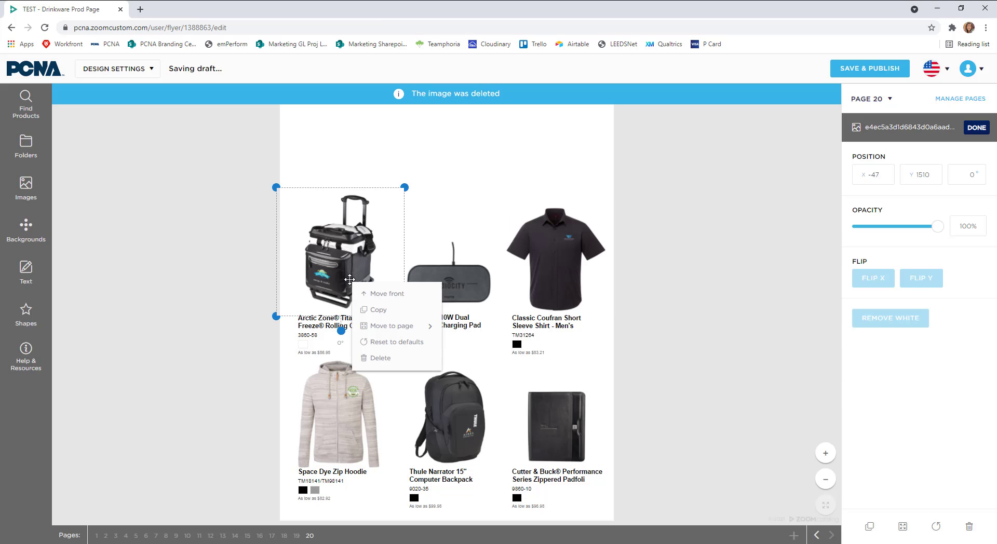
click(375, 358)
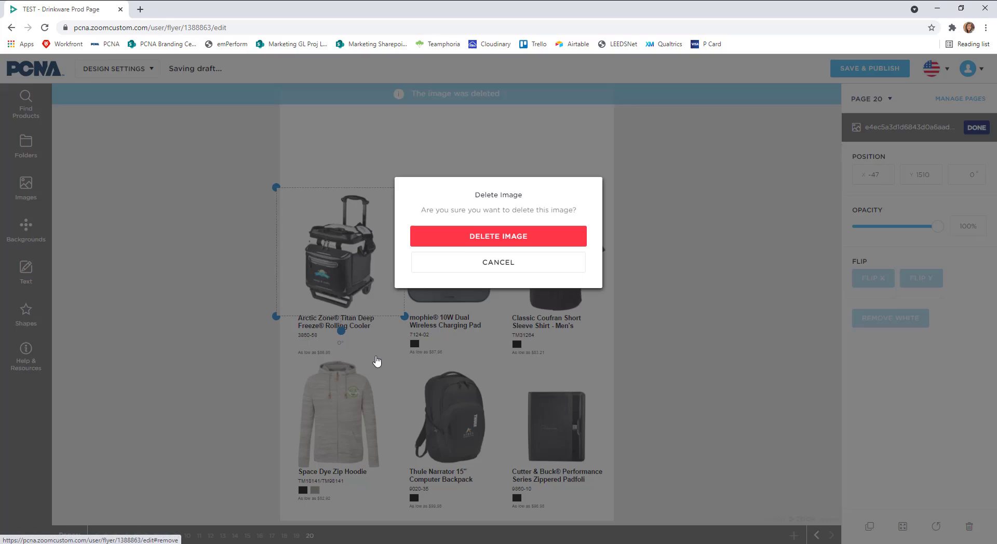
click(465, 240)
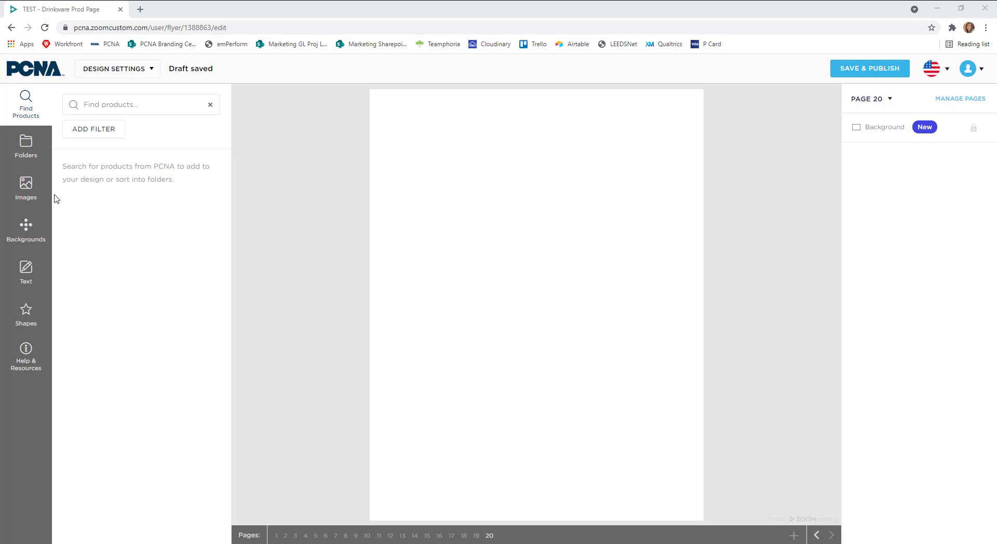
Place the uploaded photo of drinkware on a wooden bench on page 20 and shrink it into the page's upper right corner
click(16, 194)
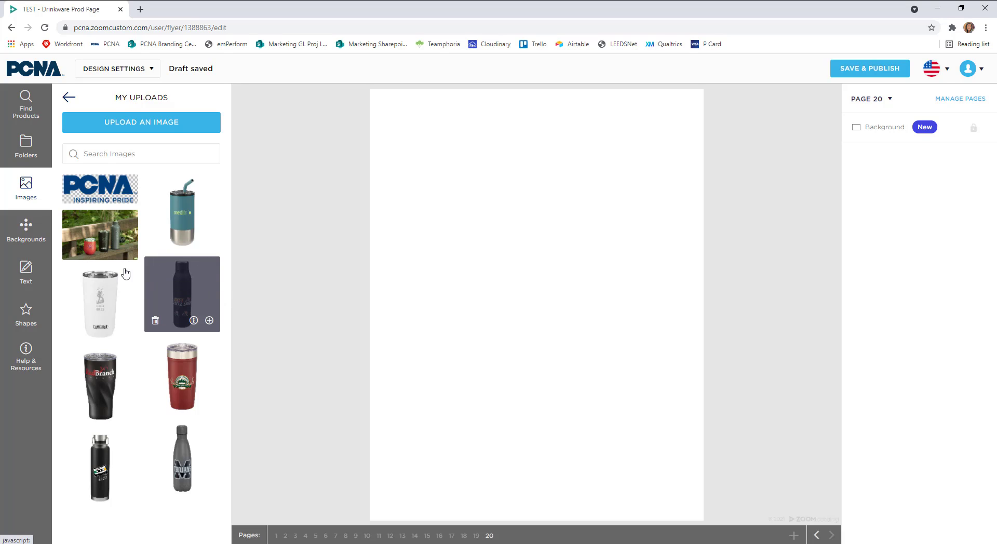
mouse_move(95, 244)
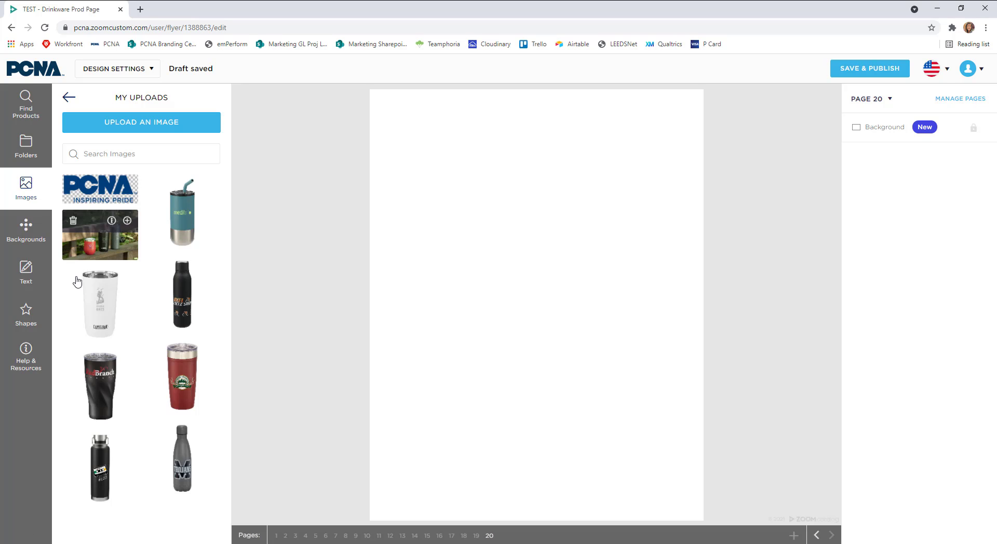
mouse_move(76, 281)
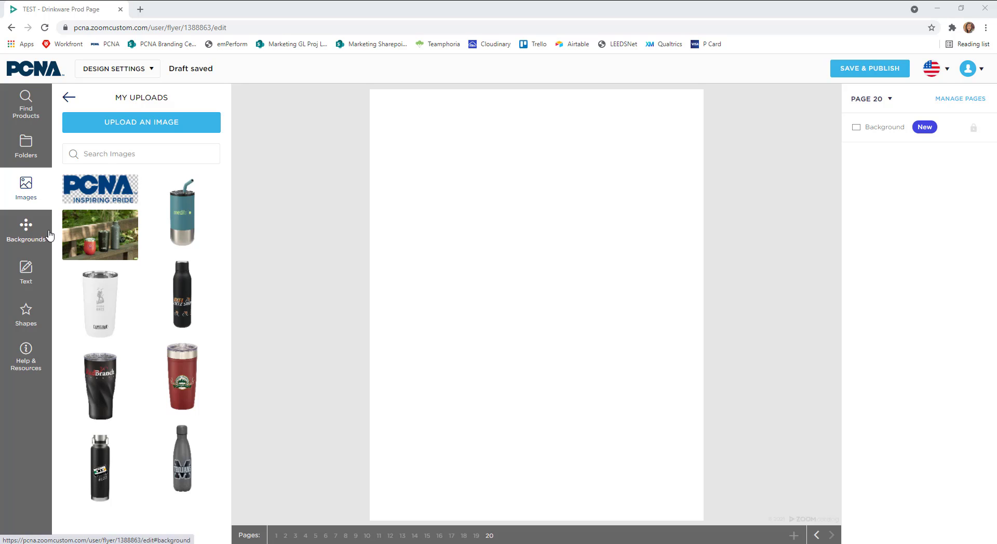
drag(99, 231, 533, 184)
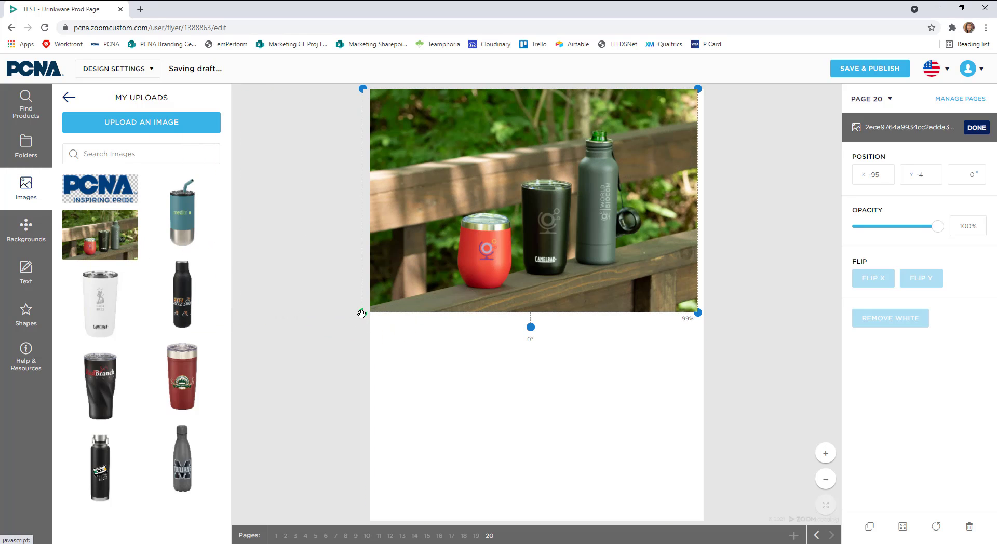
drag(363, 313, 519, 248)
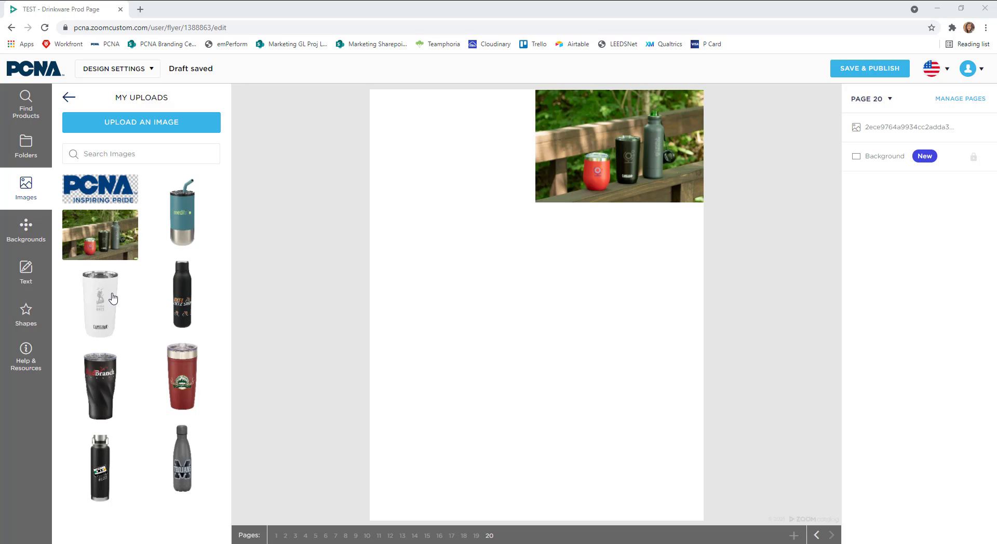
Add an Arial text block reading "Holiday Gifts 2021" and "Drinkware" on two lines, positioned in the page's upper left area
click(25, 273)
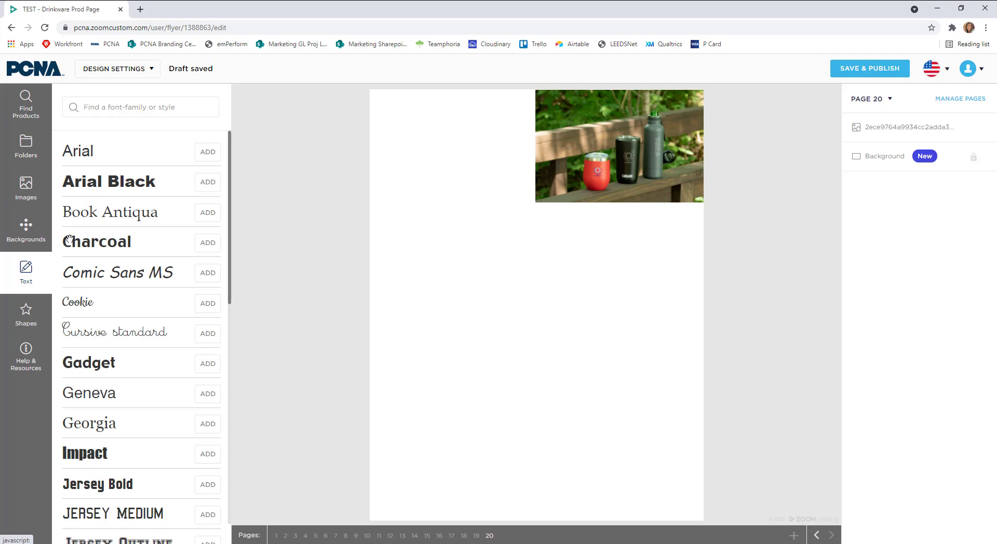
click(208, 152)
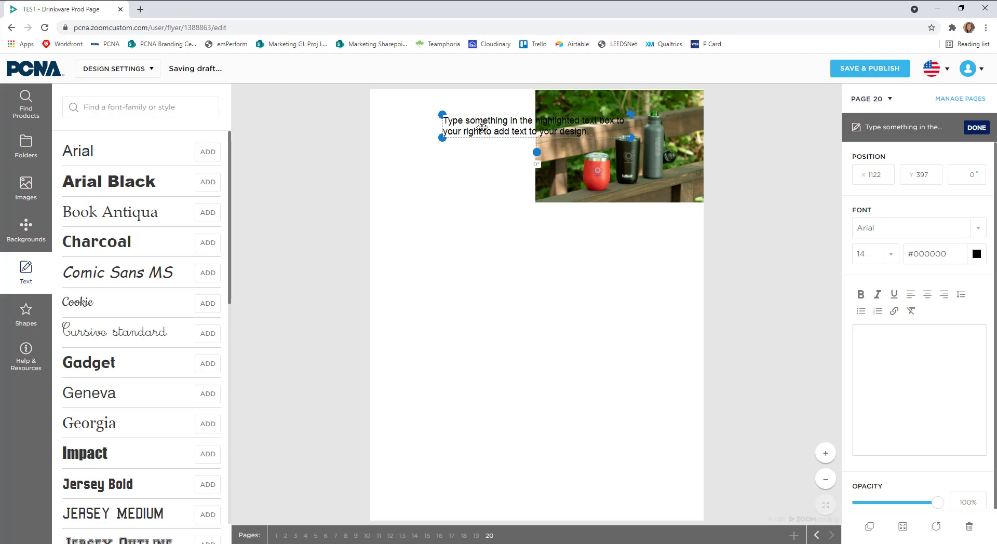
click(914, 327)
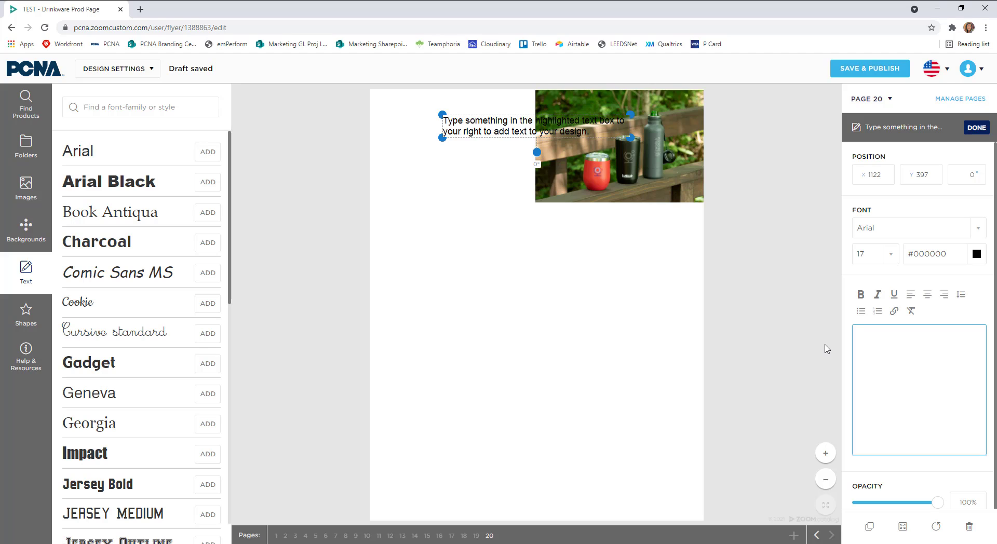
text(Holiday Gifts 2021)
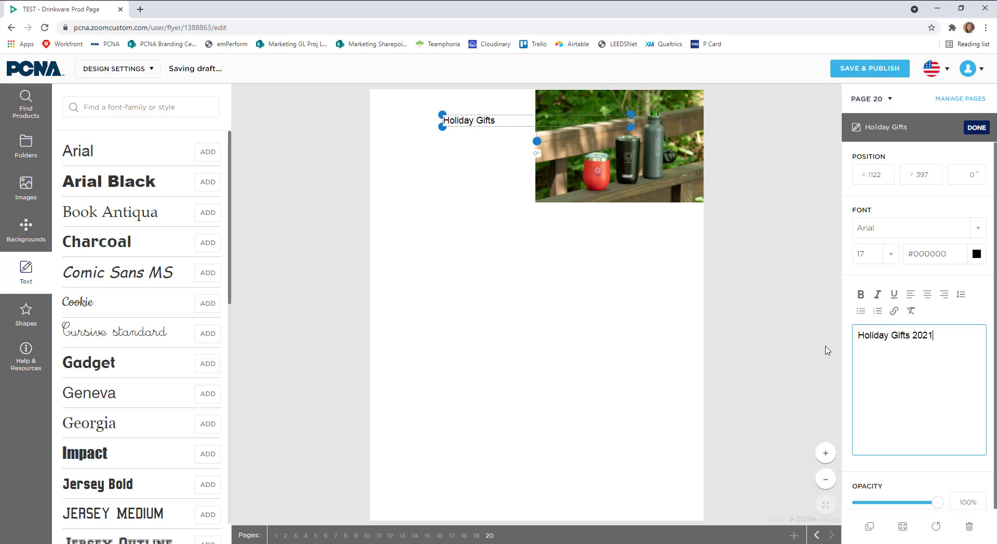
key(Return)
text(Drinkware)
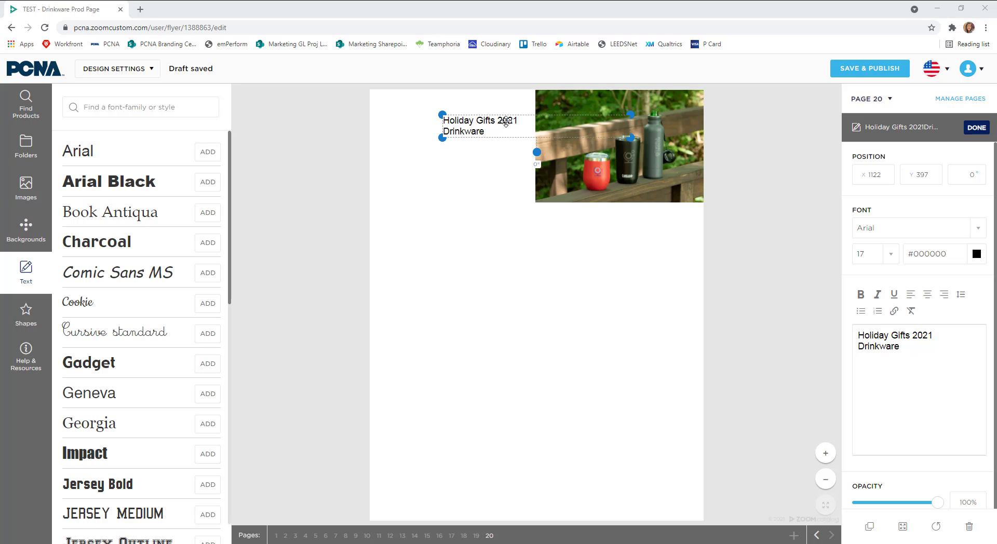
drag(506, 122, 441, 112)
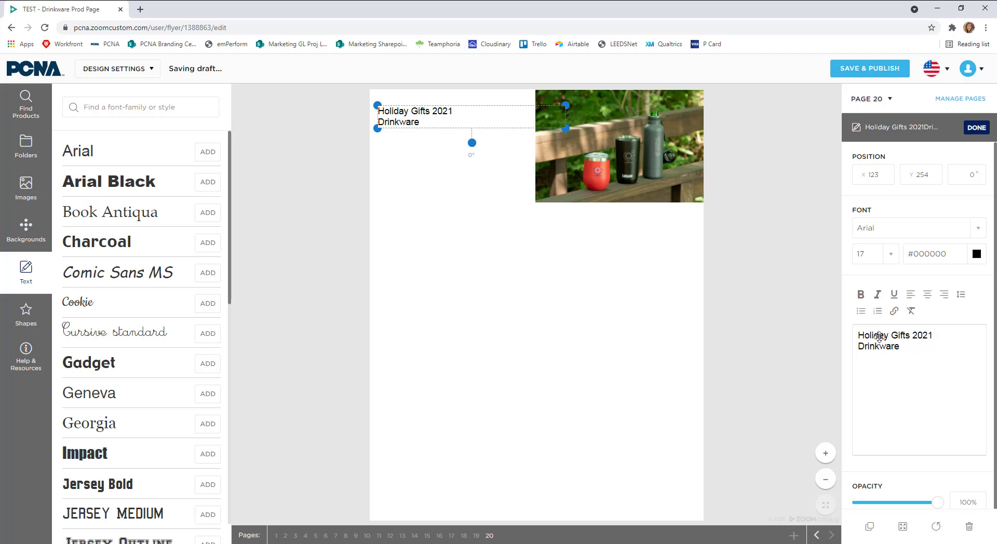
Set the font size of the "Holiday Gifts 2021" line to 32
click(907, 344)
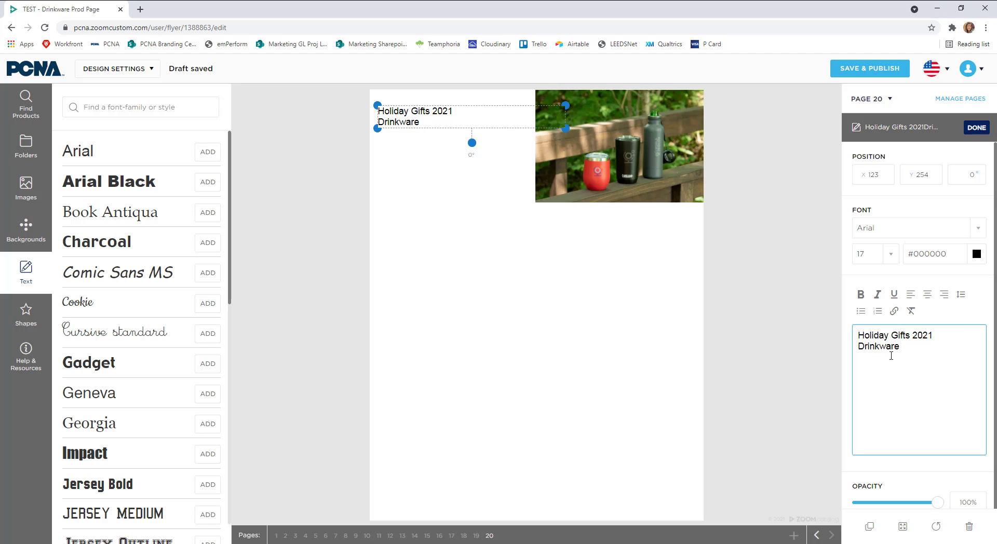
drag(939, 335, 860, 336)
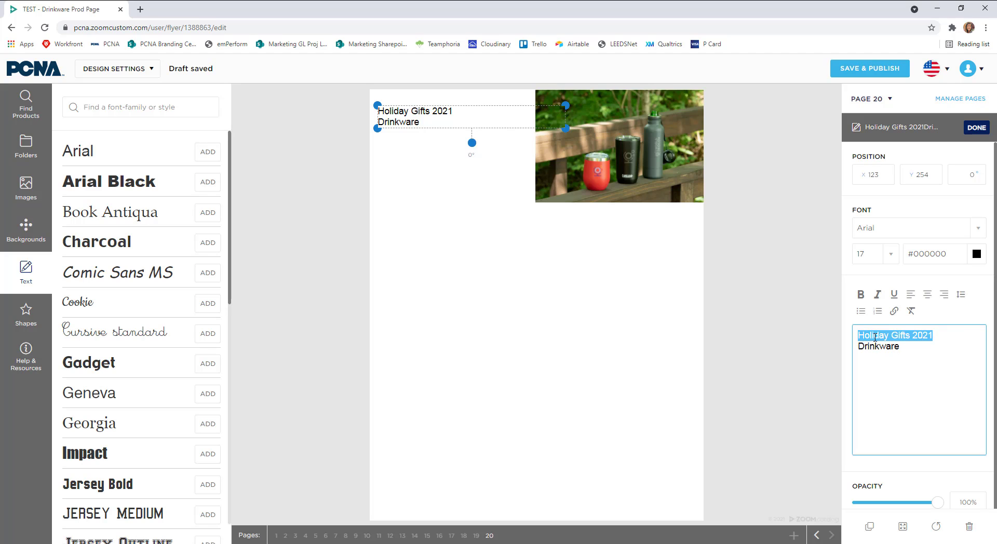
click(892, 257)
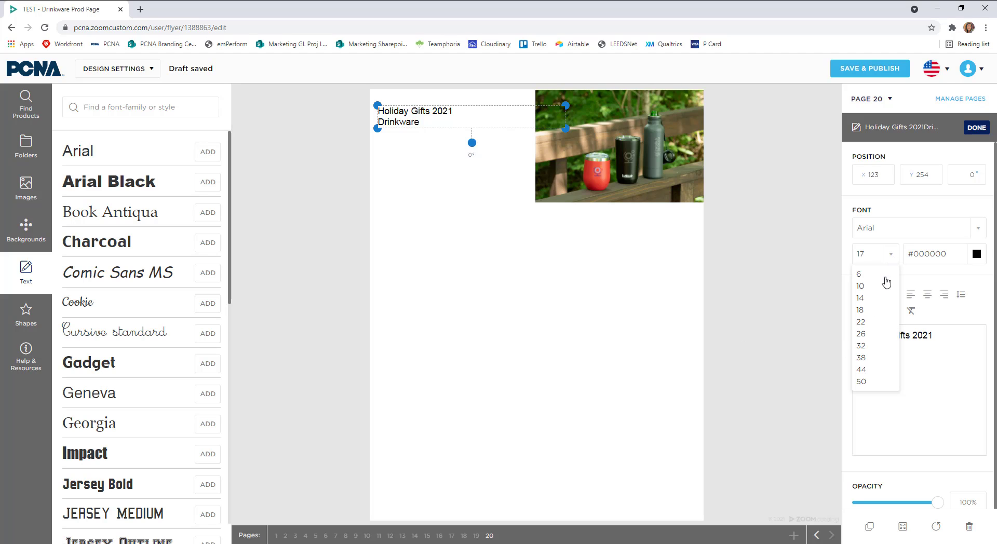
click(872, 323)
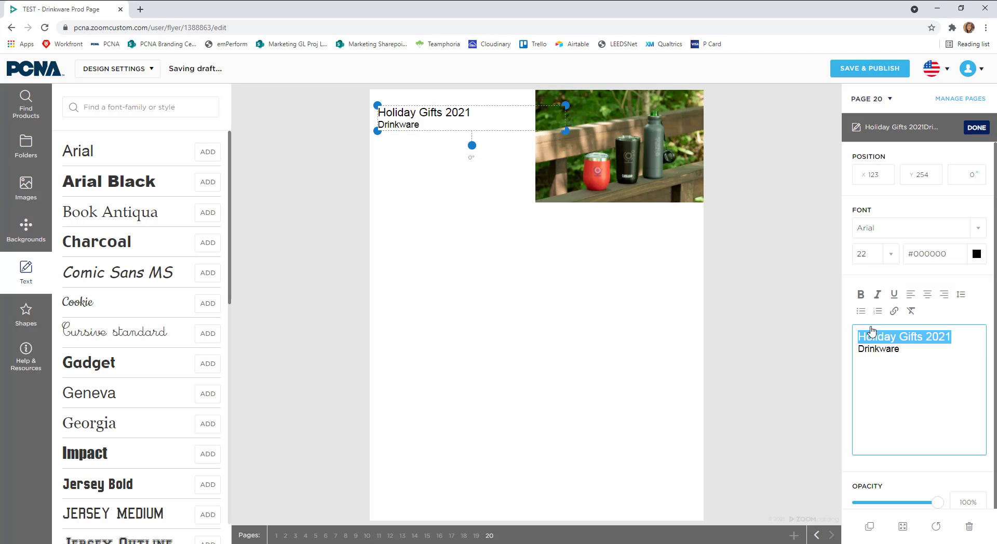
click(893, 261)
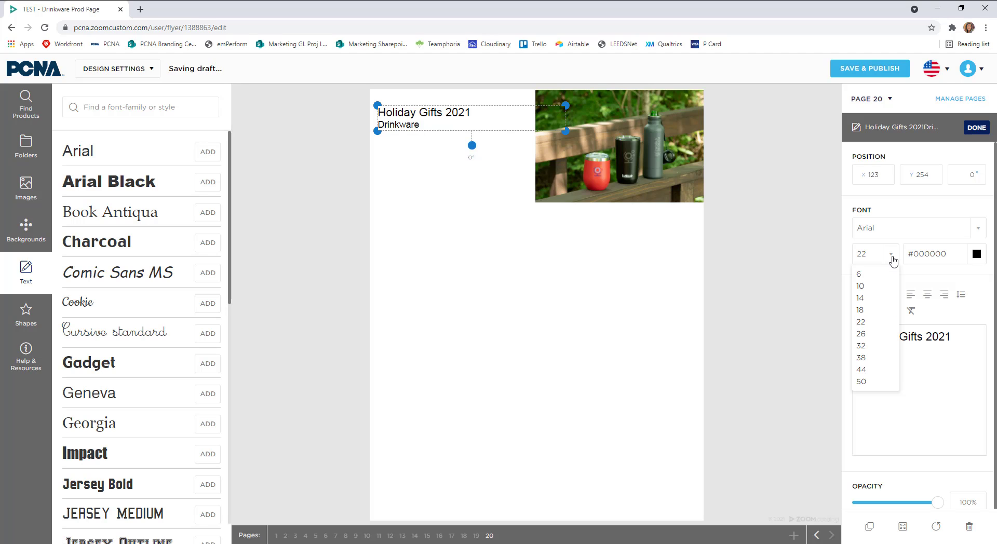
click(873, 346)
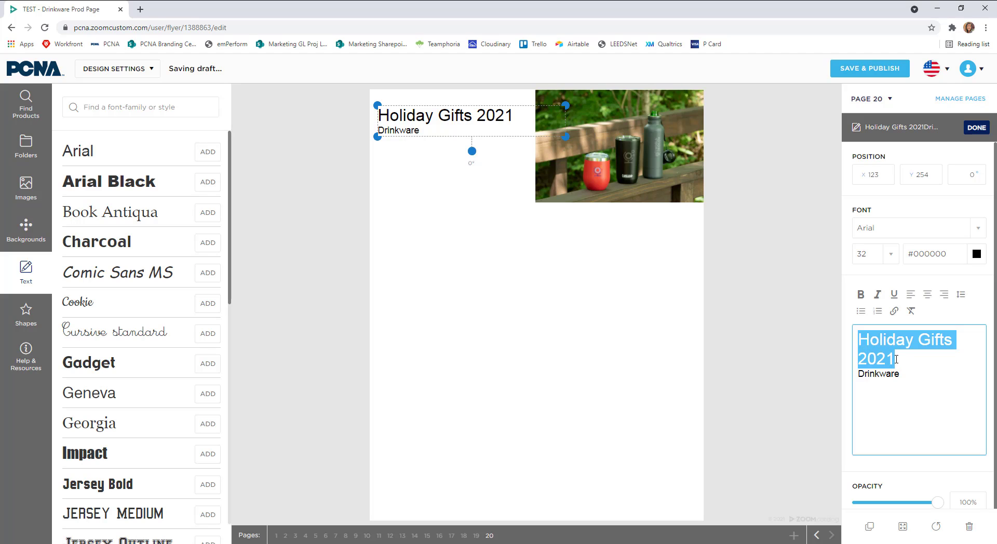
Join "Drinkware" to the "Holiday Gifts 2021" line with a colon and set its font size to 32
click(894, 364)
click(856, 374)
key(BackSpace)
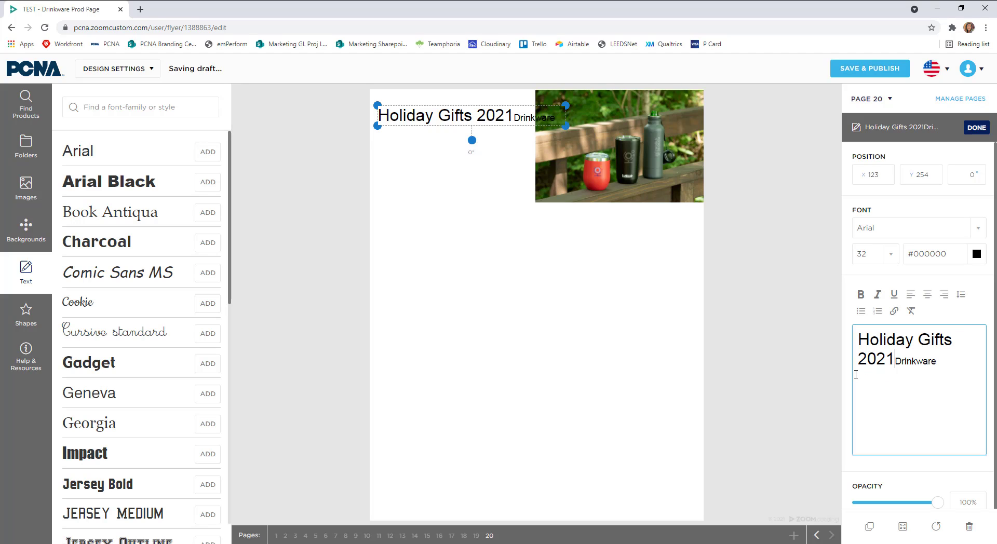
text(:)
drag(941, 361, 901, 363)
click(889, 258)
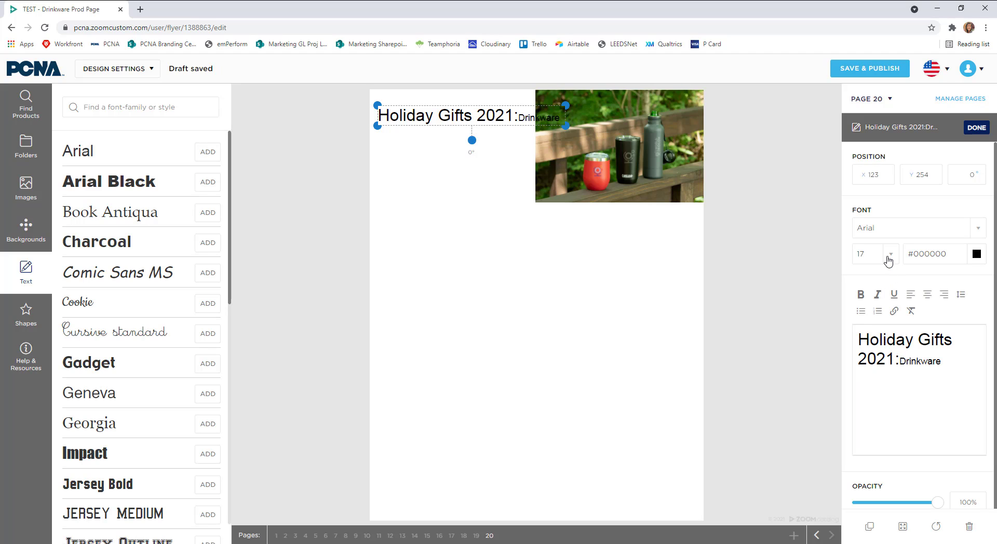
click(873, 347)
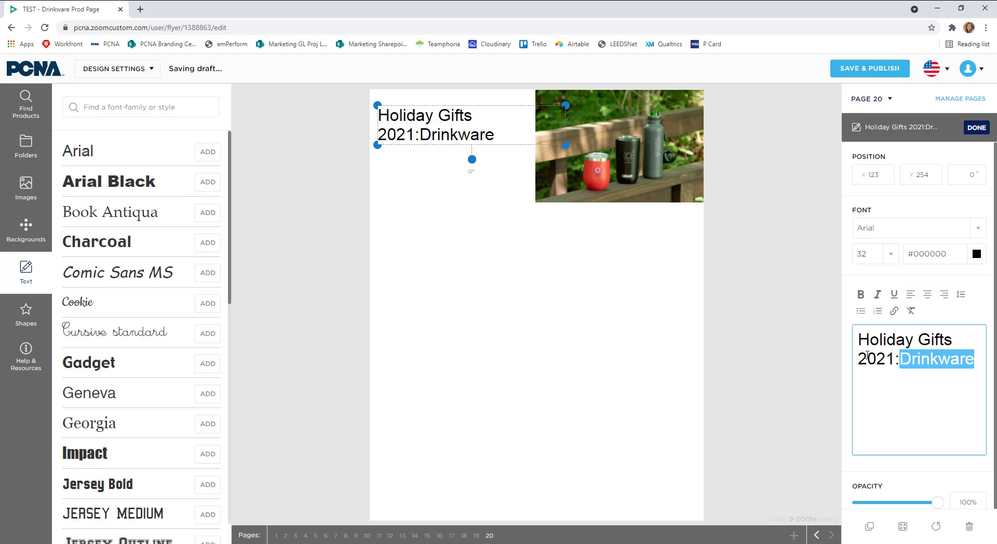
Change the colour of the entire "Holiday Gifts 2021: Drinkware" heading to red
click(975, 360)
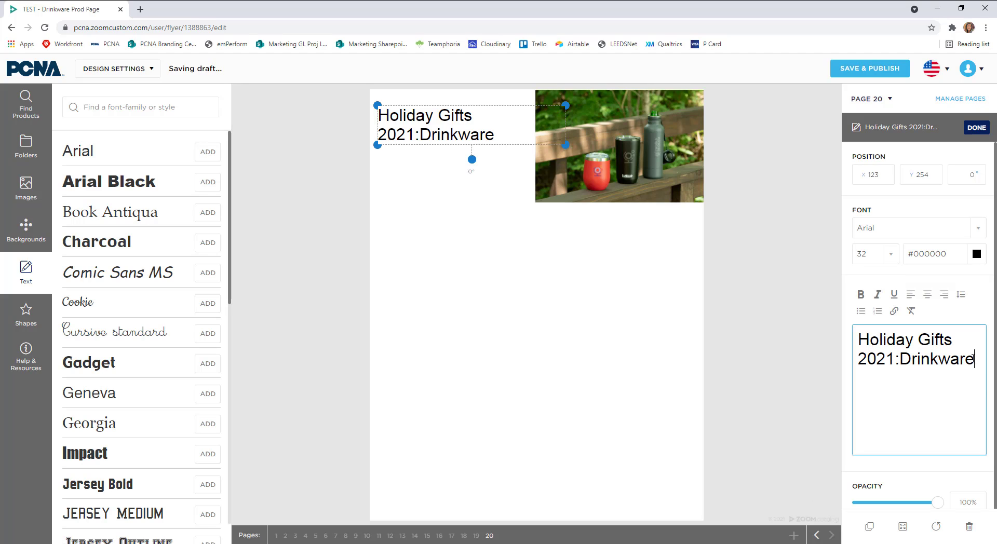
key(ctrl+a)
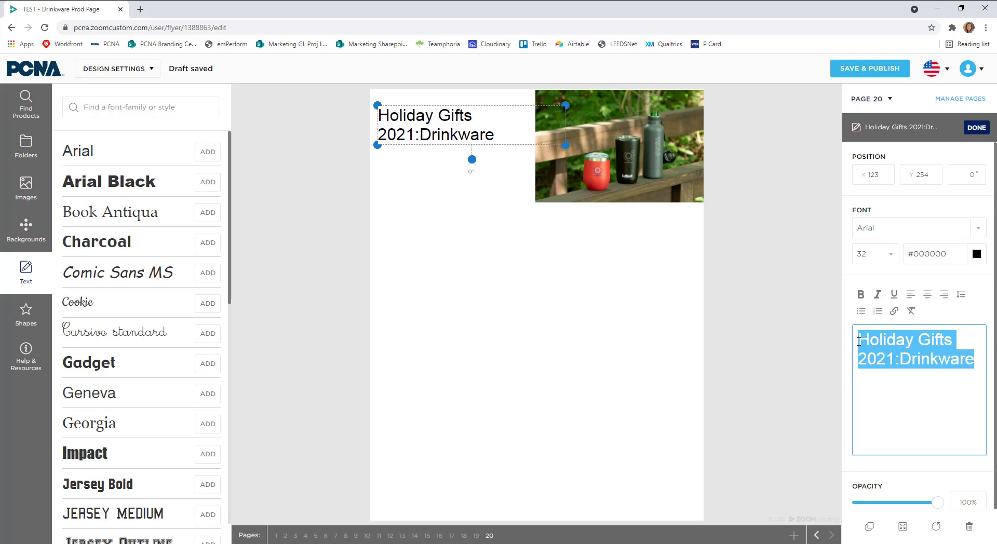
click(977, 255)
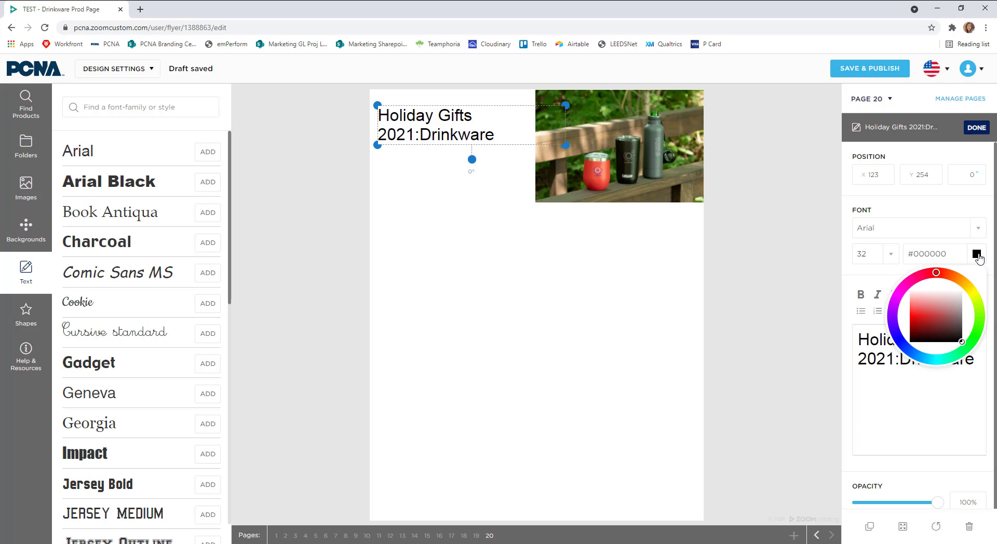
click(920, 311)
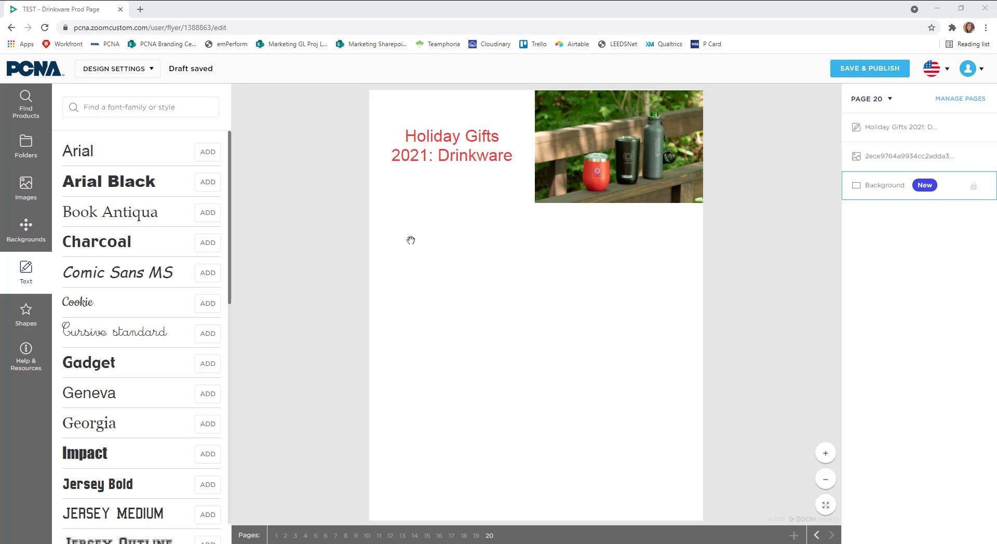
click(36, 196)
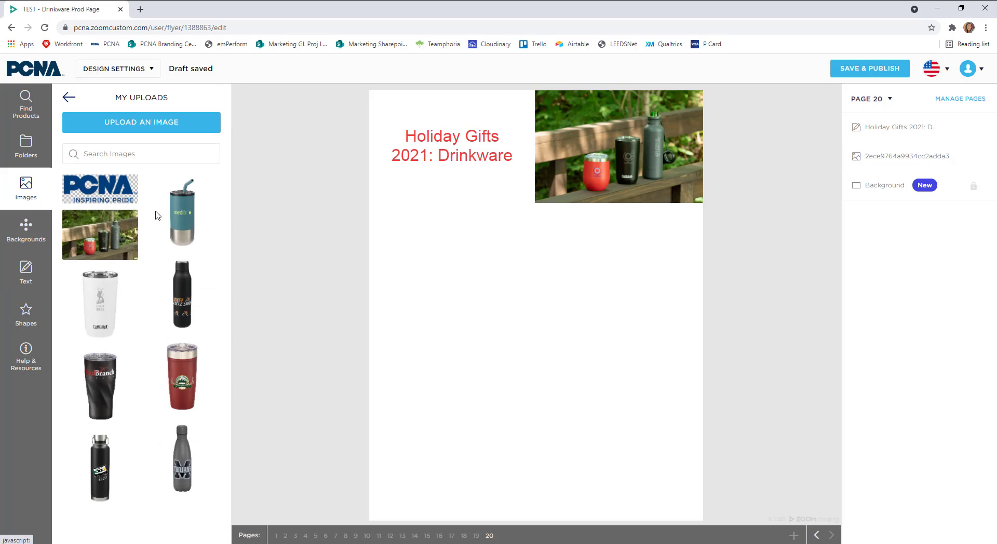
mouse_move(91, 298)
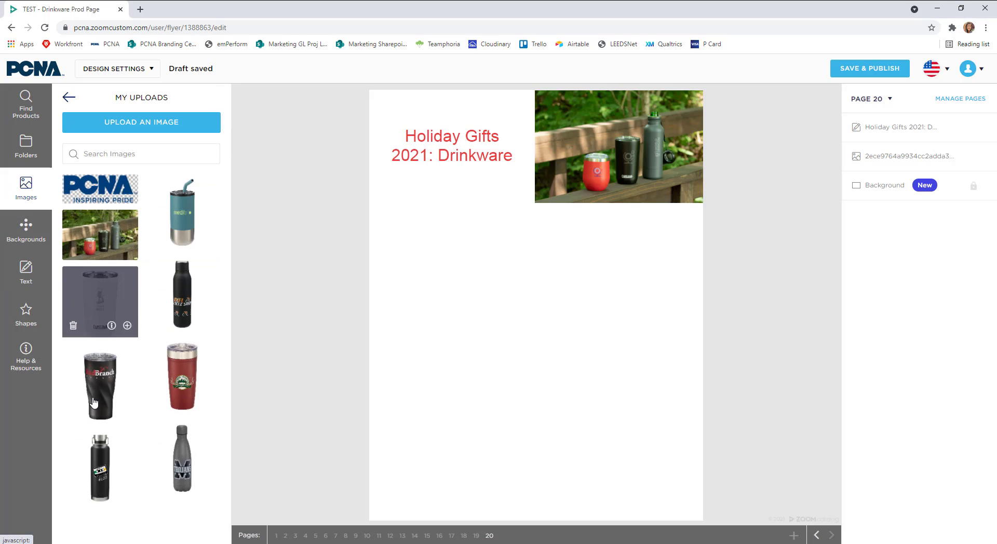
mouse_move(162, 391)
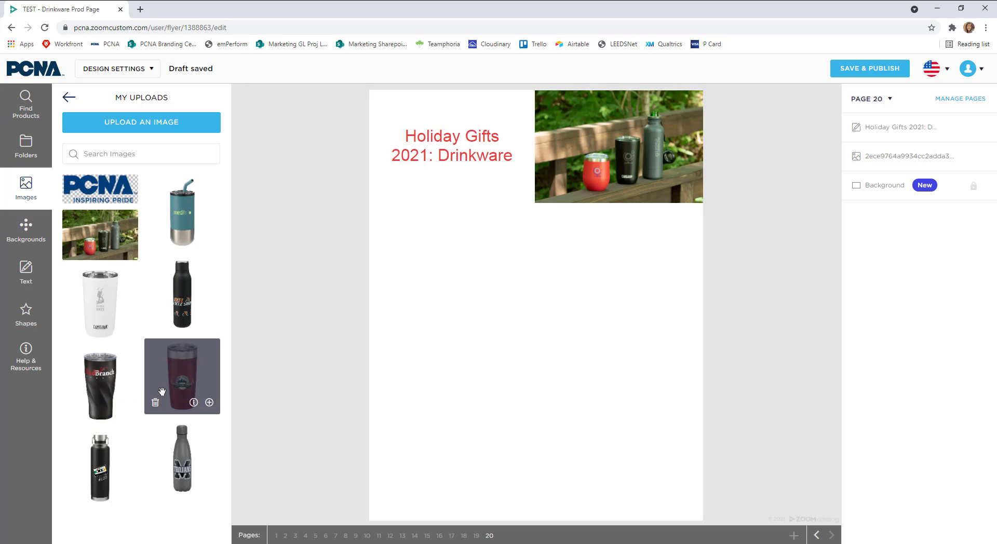
Search the products for 1625-66 and add the black Arctic Zone Titan tumbler beneath the page heading
click(26, 104)
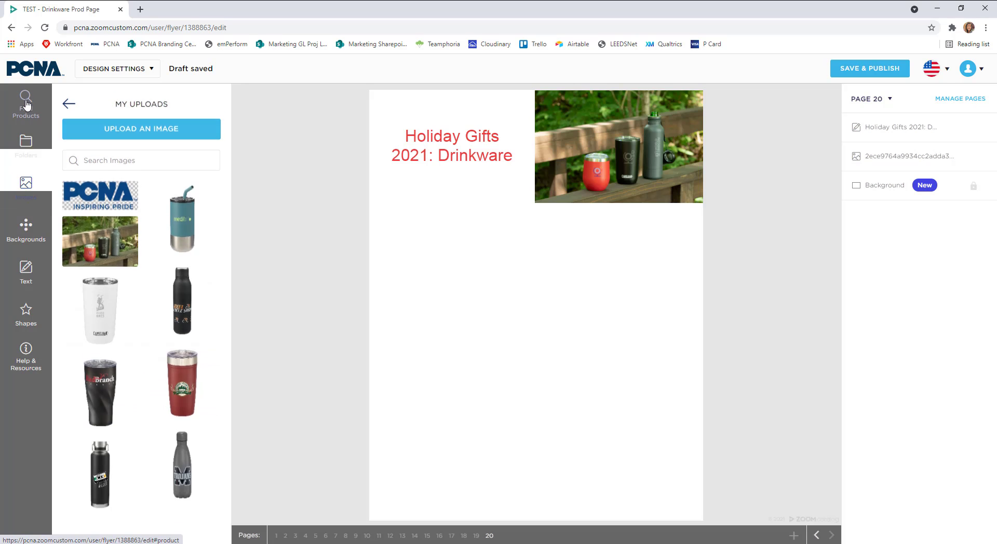
click(94, 102)
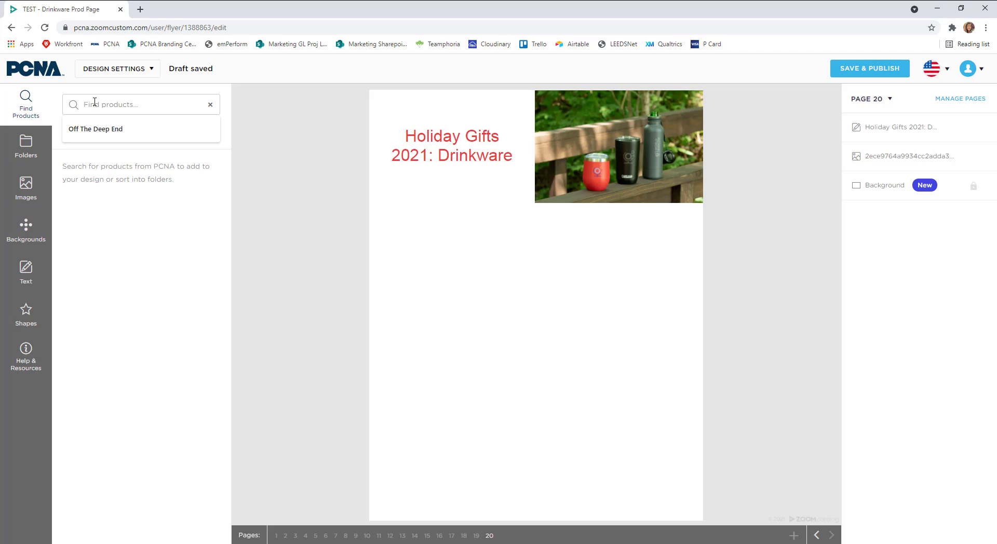
text(1625-66)
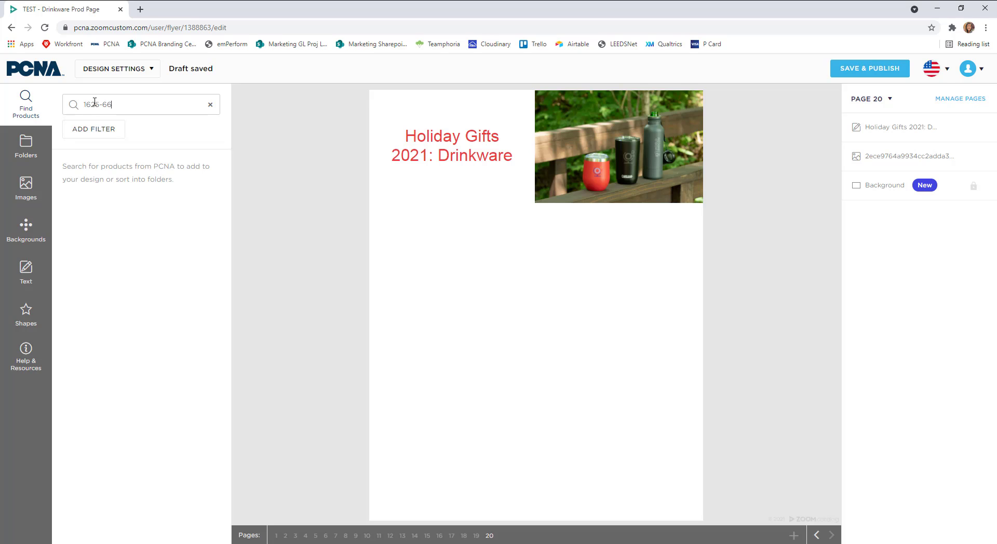
key(Return)
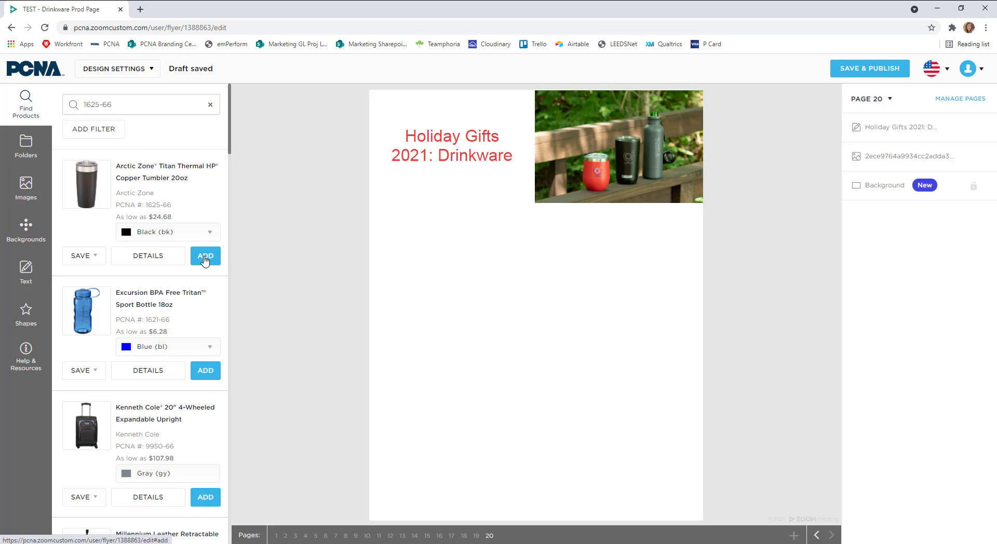
click(203, 258)
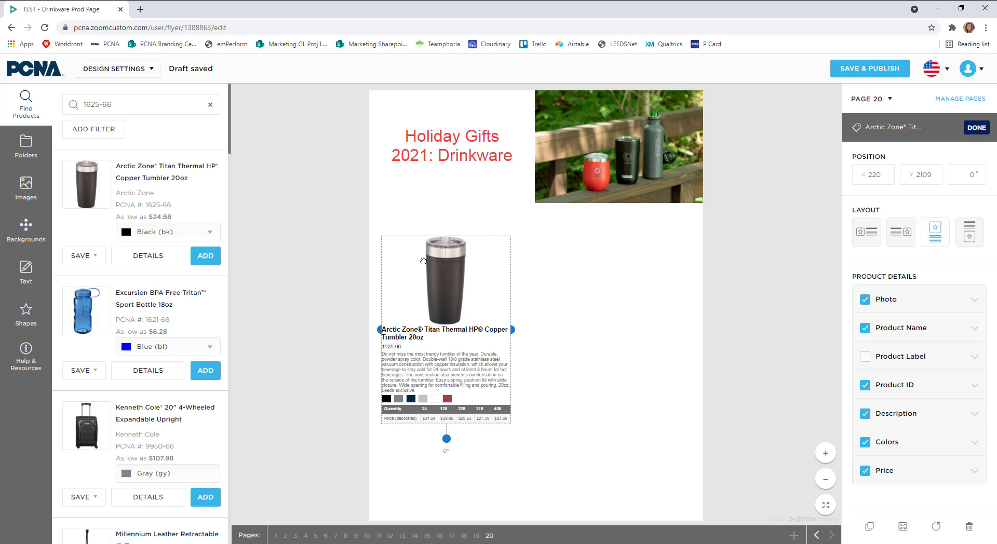
drag(454, 342, 451, 316)
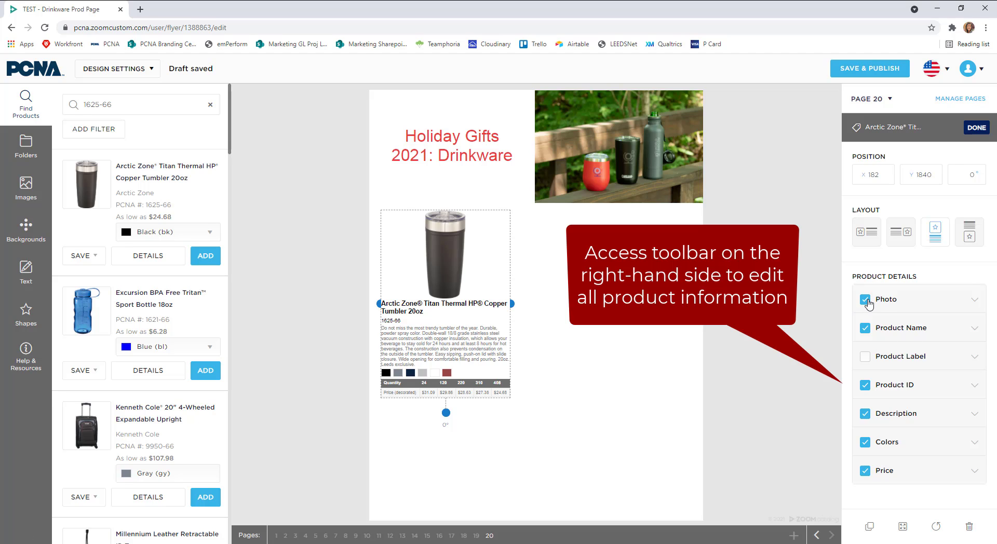
Hide the Arctic Zone tumbler's photo and description, and replace its price table with the "As low as" format
click(865, 300)
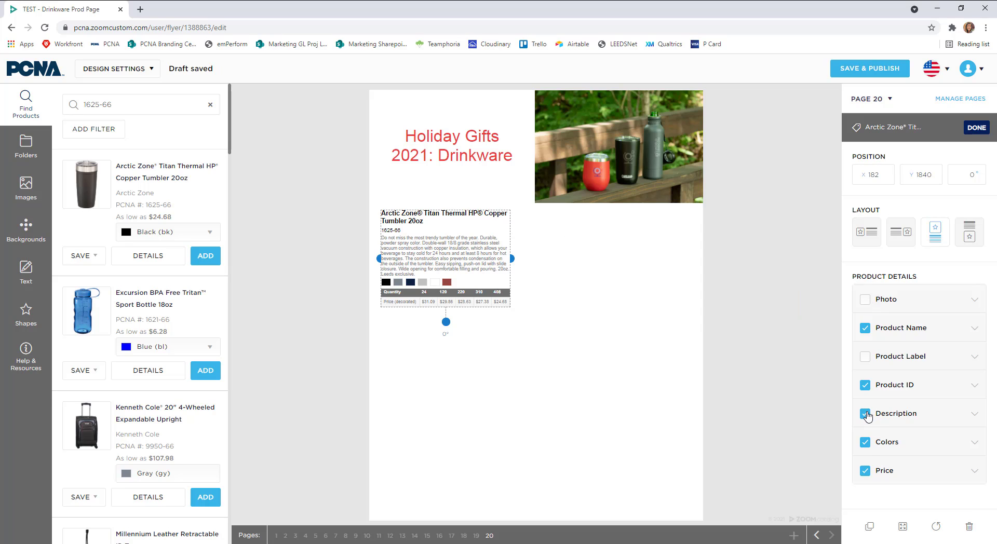
click(866, 415)
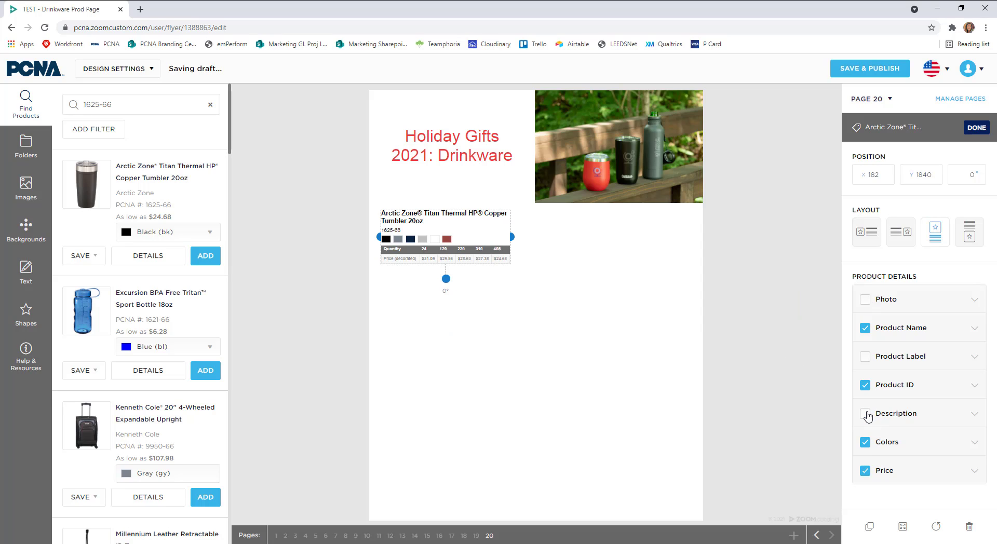
click(974, 472)
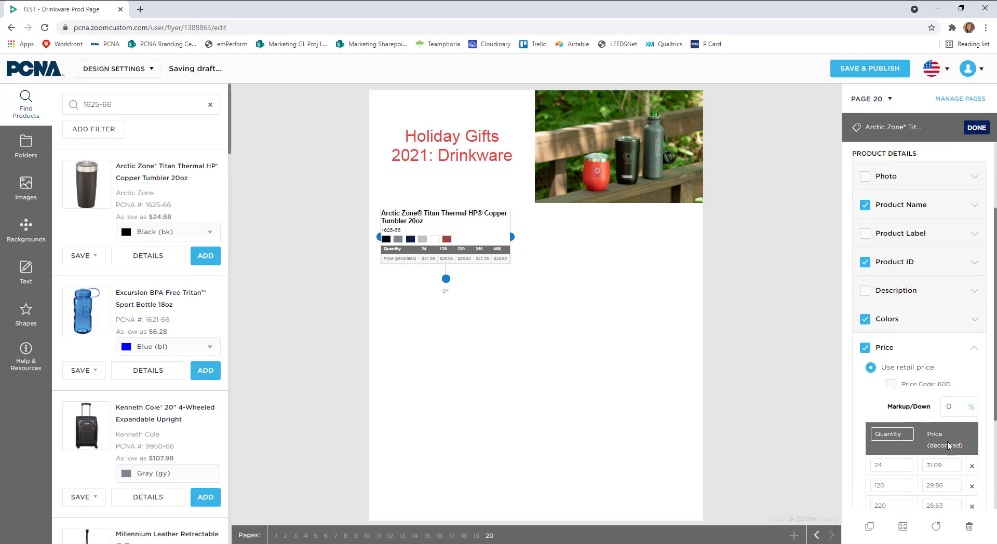
scroll(935, 405, down, 3)
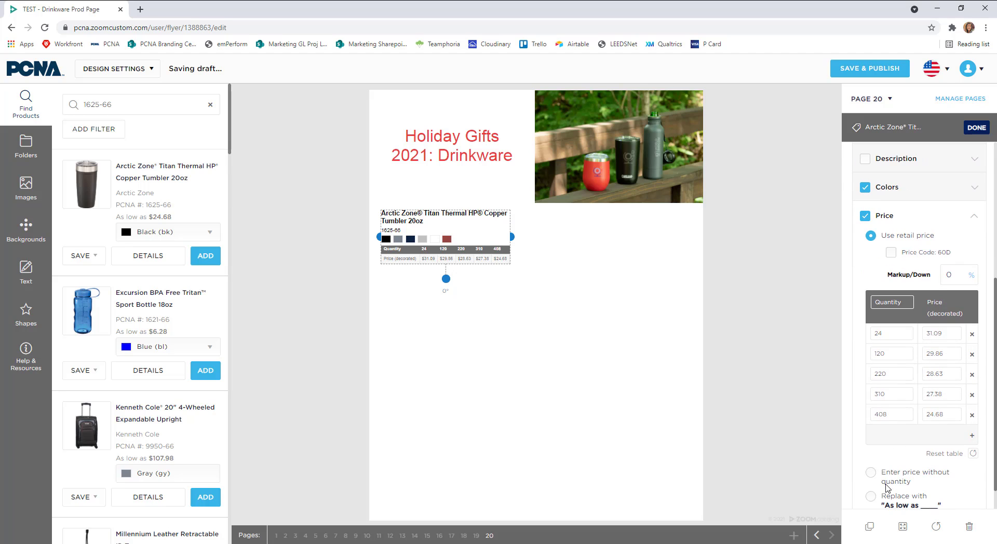
scroll(882, 500, down, 1)
click(871, 436)
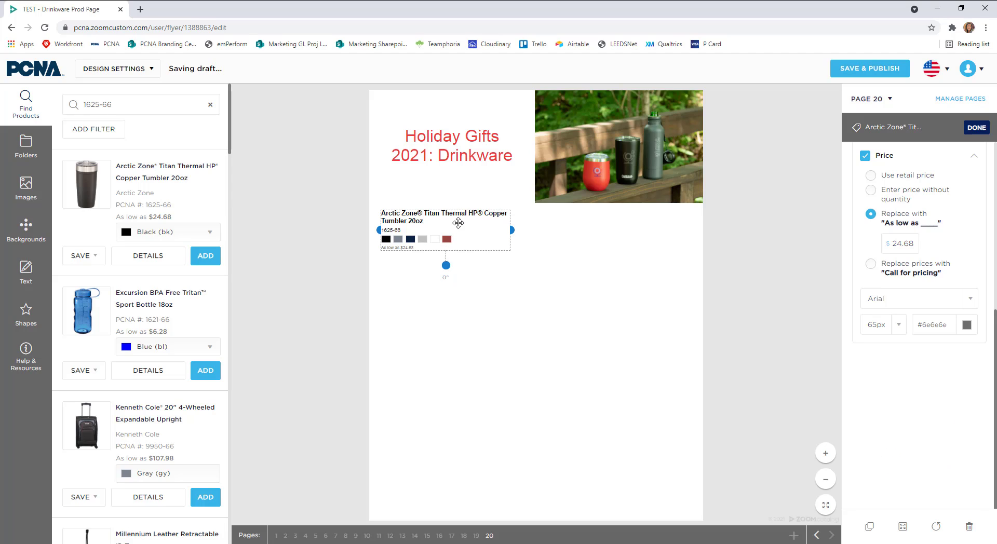
Lower the Arctic Zone tumbler's text block and place the uploaded red tumbler image above it
drag(458, 223, 456, 267)
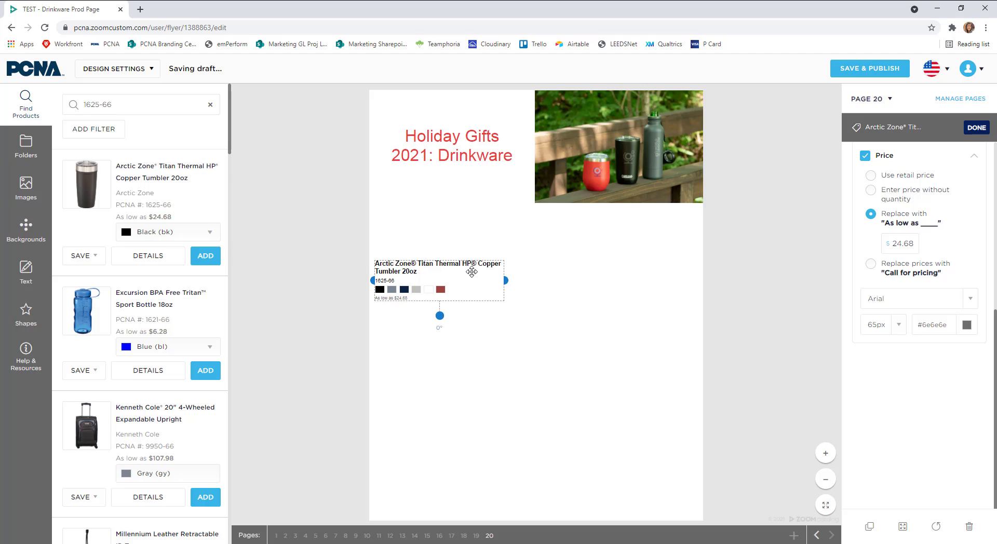
click(977, 127)
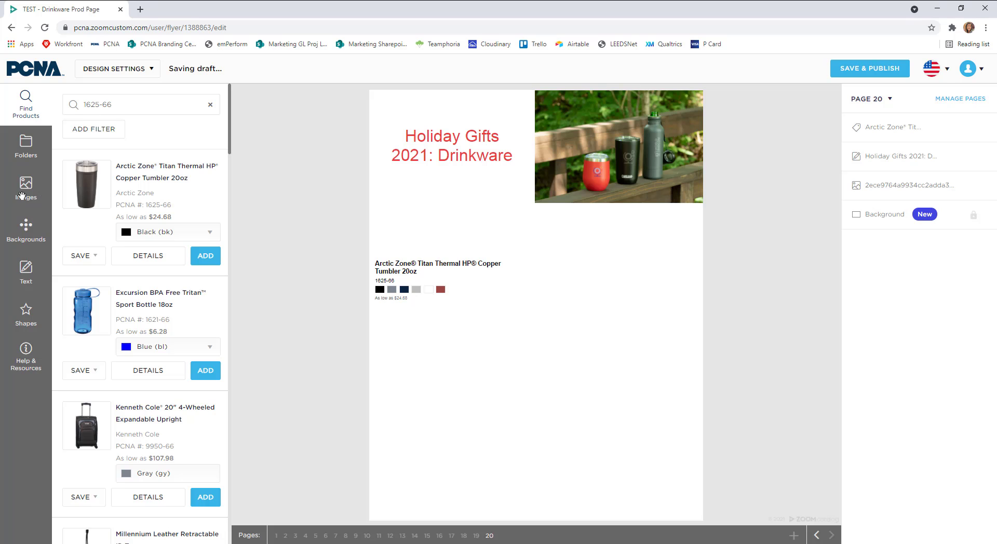
click(22, 196)
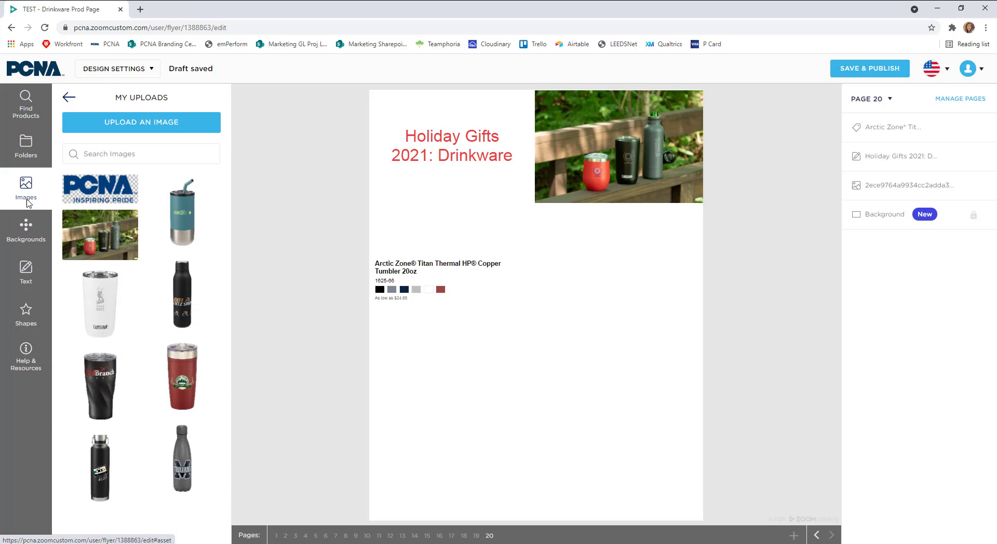
mouse_move(172, 370)
drag(172, 369, 437, 192)
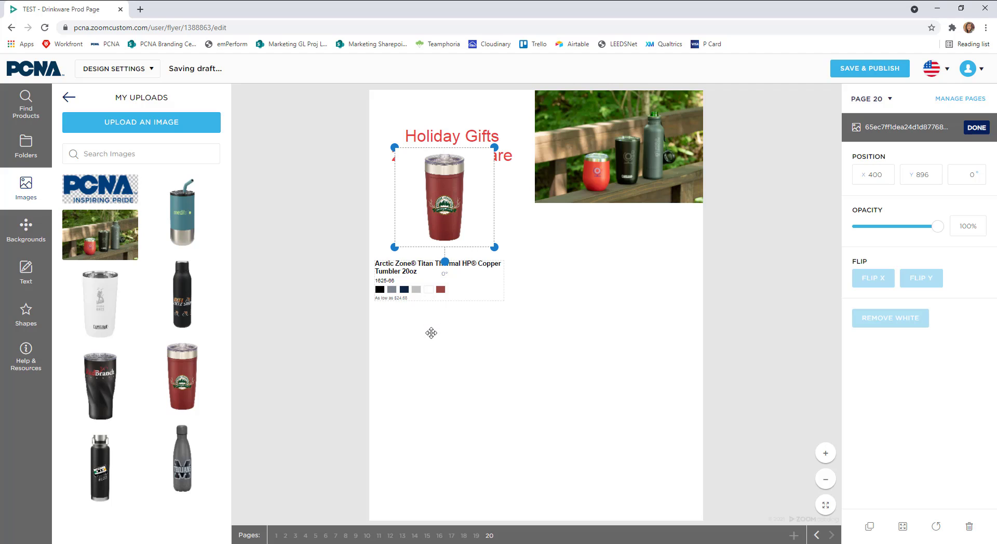
Arrange the red tumbler image and its product text below the heading, shrinking the image slightly so it sits directly above the text
click(425, 311)
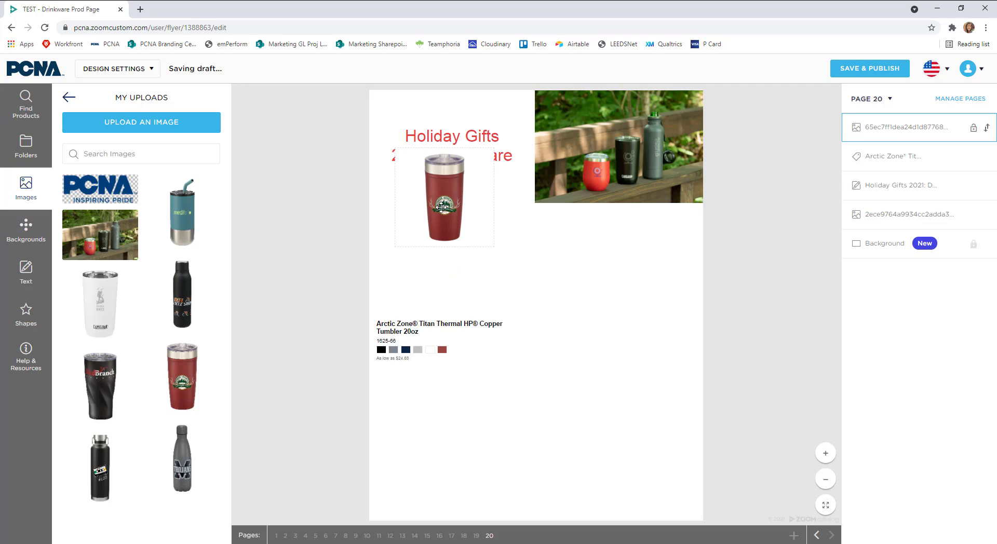
drag(443, 208, 426, 250)
click(427, 264)
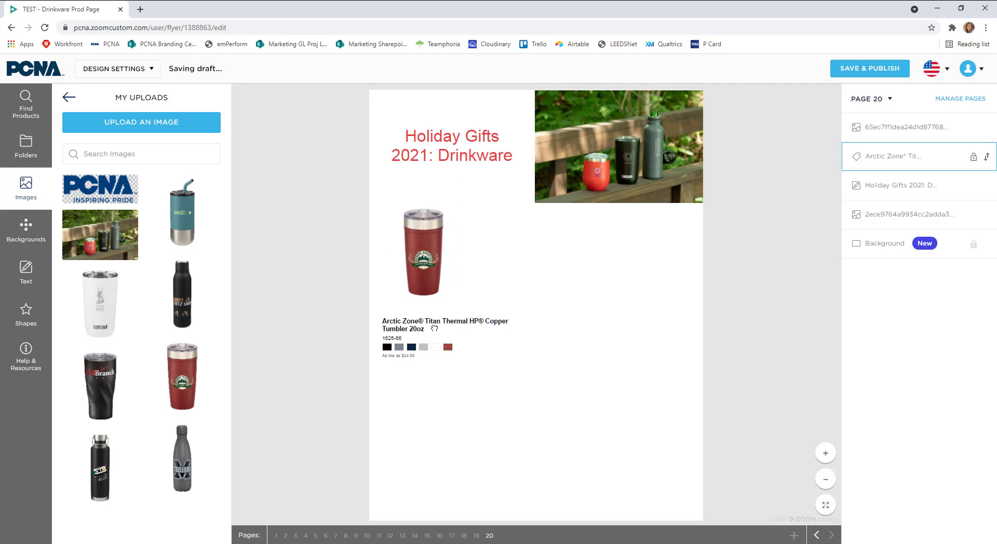
click(455, 289)
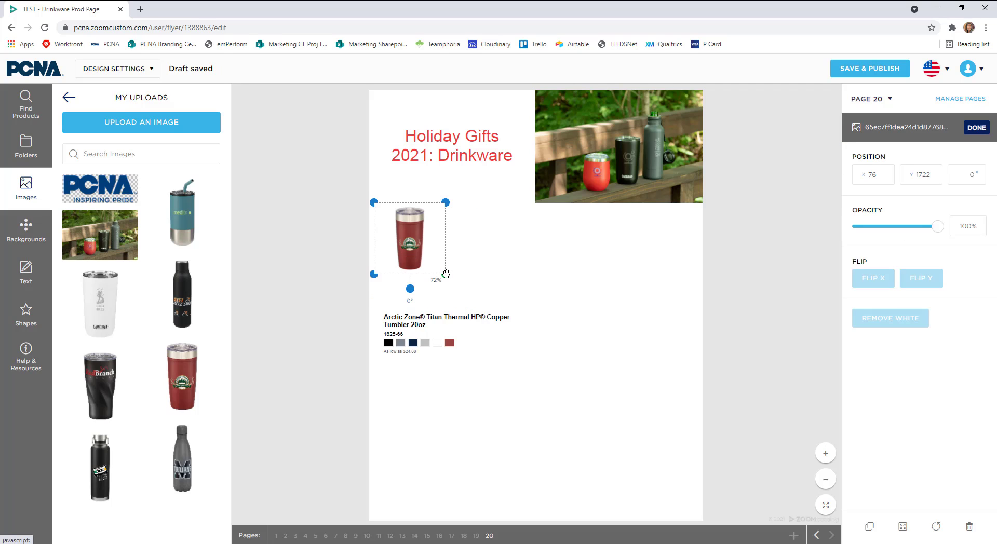
drag(473, 302, 470, 299)
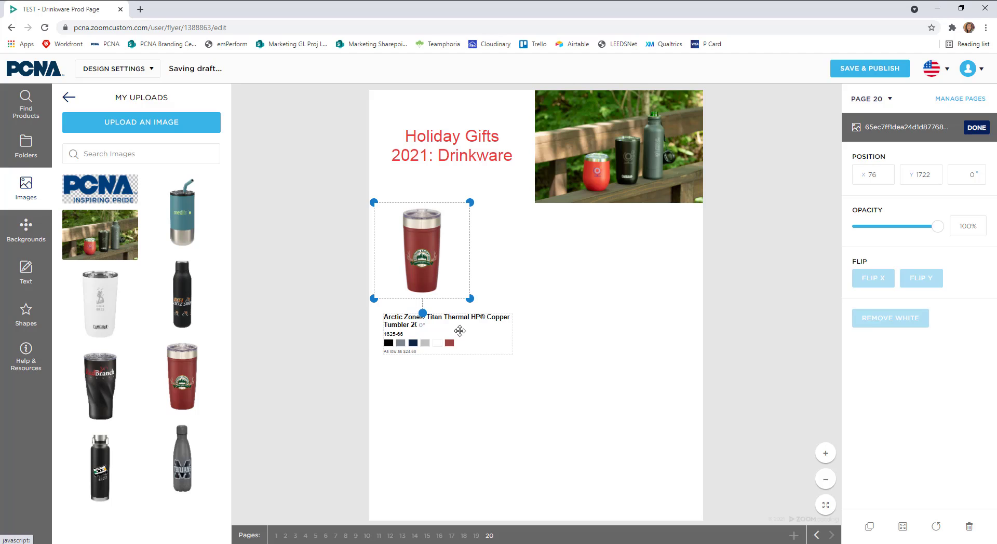
click(450, 314)
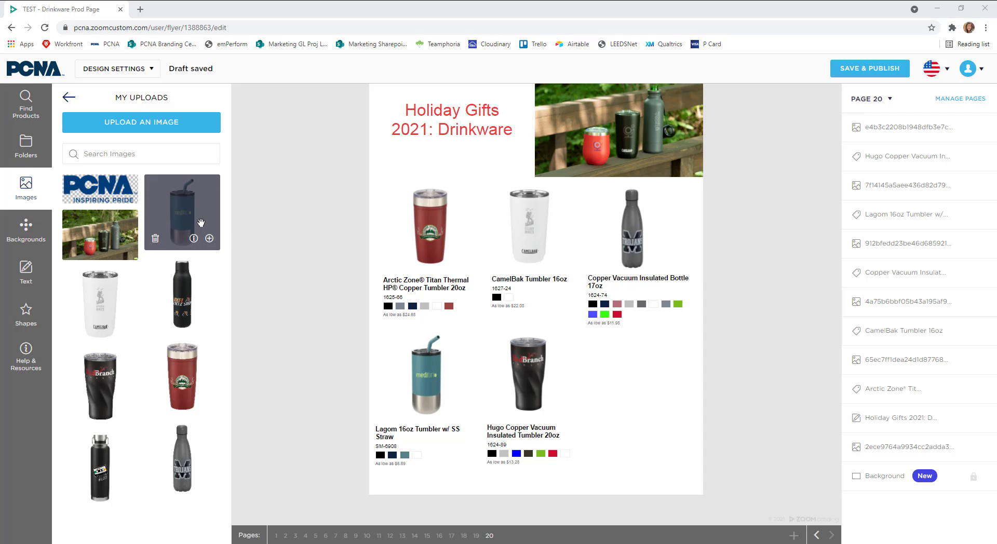
Find product 1628-90 and place the Marka Copper Vac Bottle in the second row's empty third spot with its uploaded logo image
drag(198, 216, 586, 375)
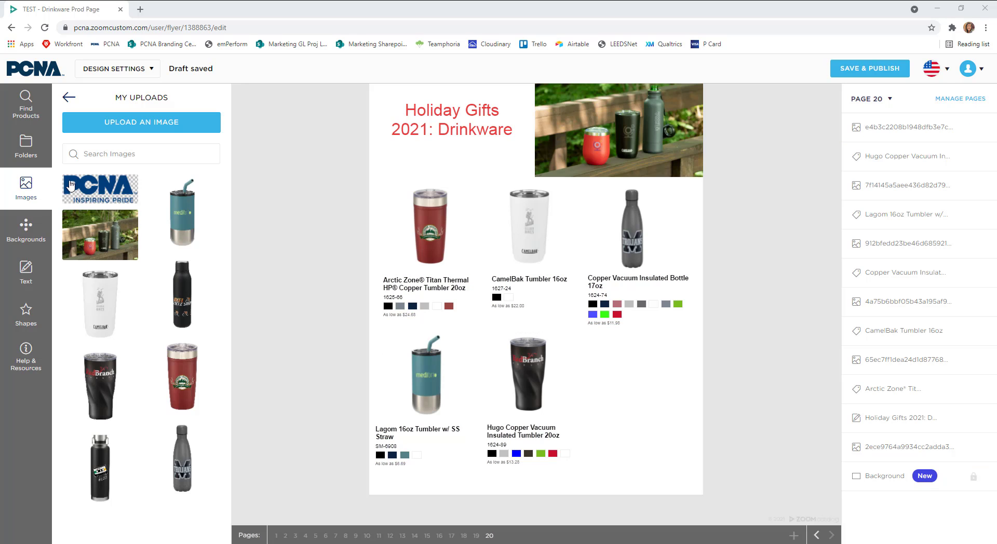
click(32, 107)
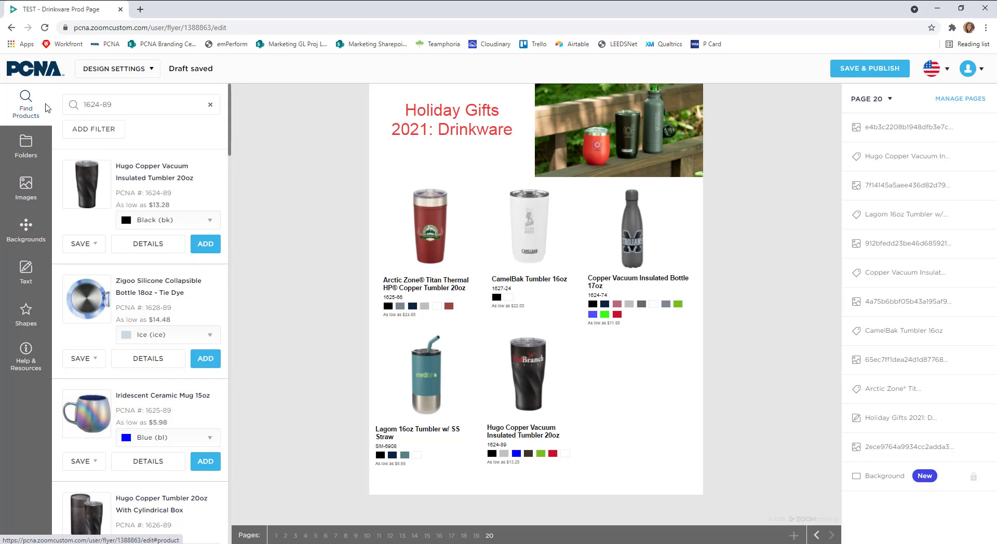
drag(117, 104, 79, 104)
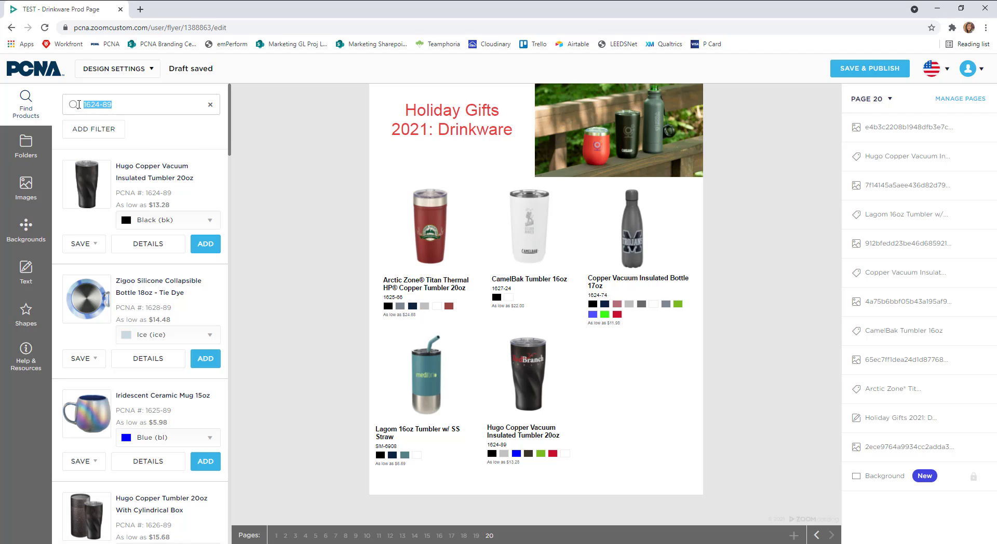
text(1628-)
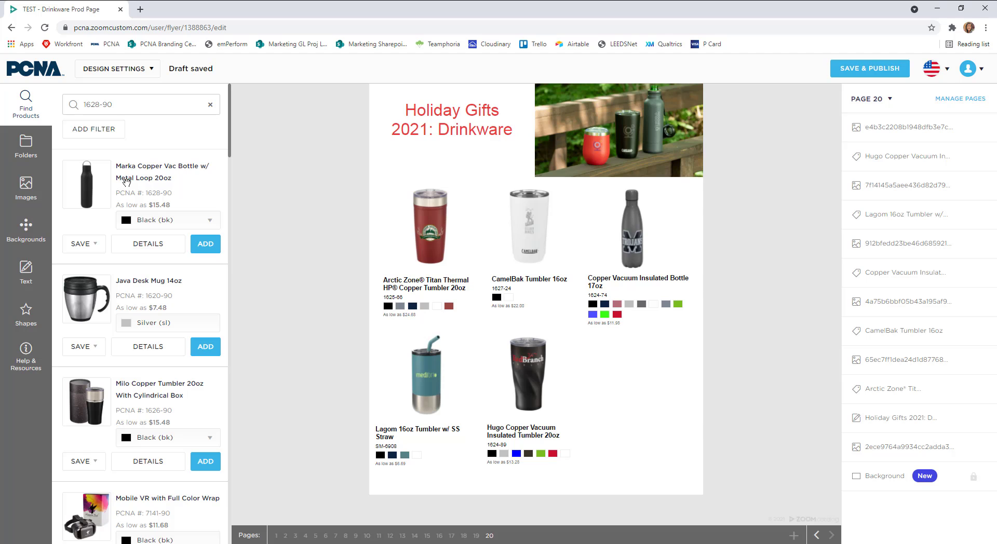
drag(126, 181, 647, 360)
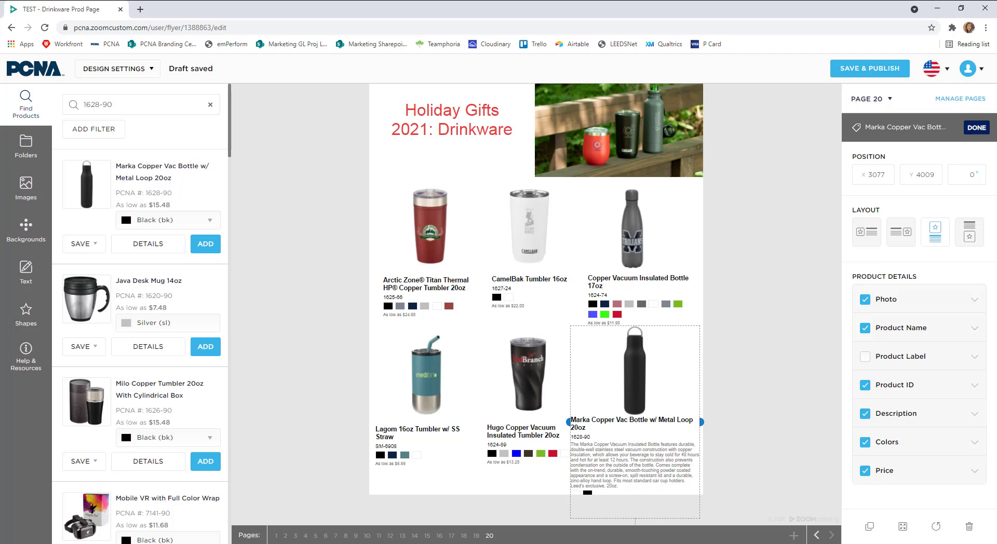
click(26, 188)
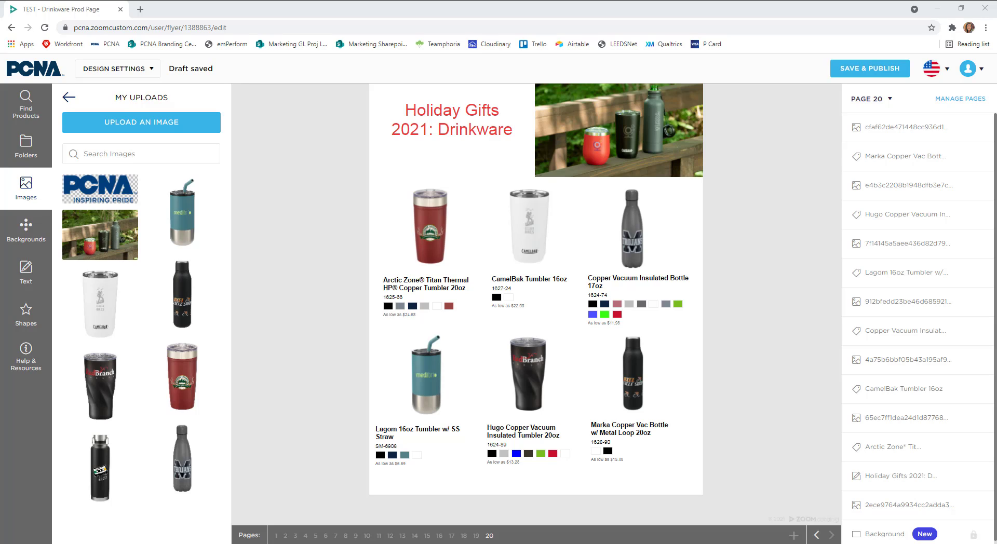
Add an Arial text block at the foot of the page, below the second row of products
click(26, 269)
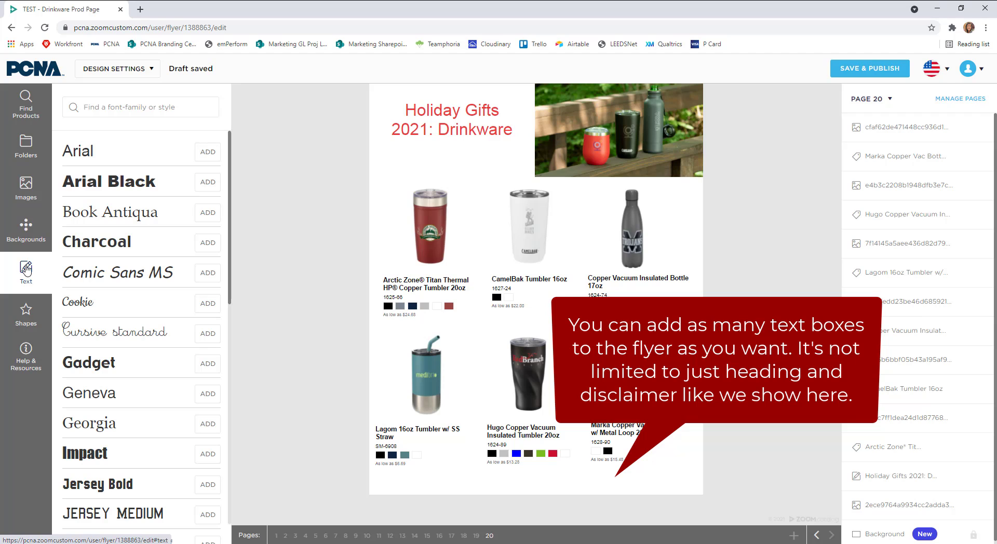
click(201, 151)
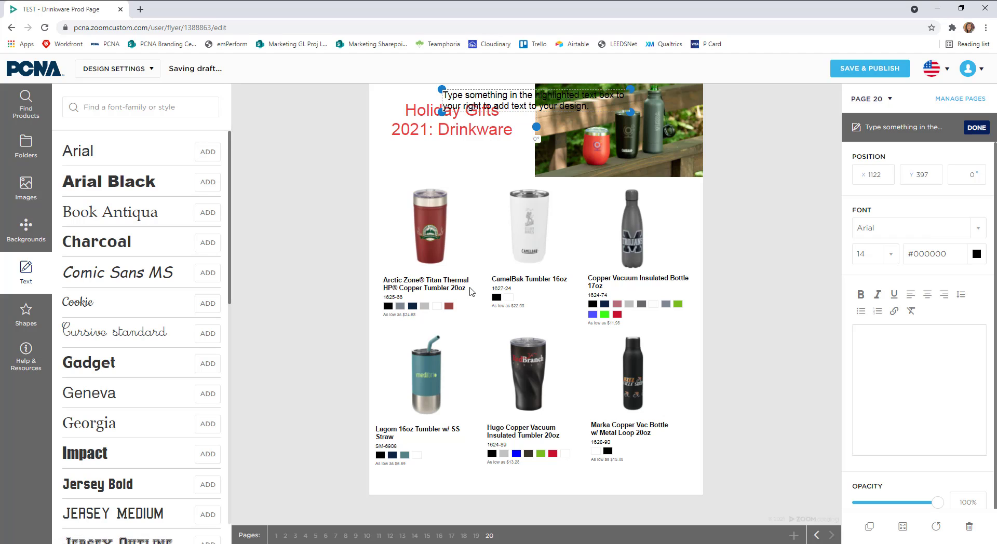
click(466, 482)
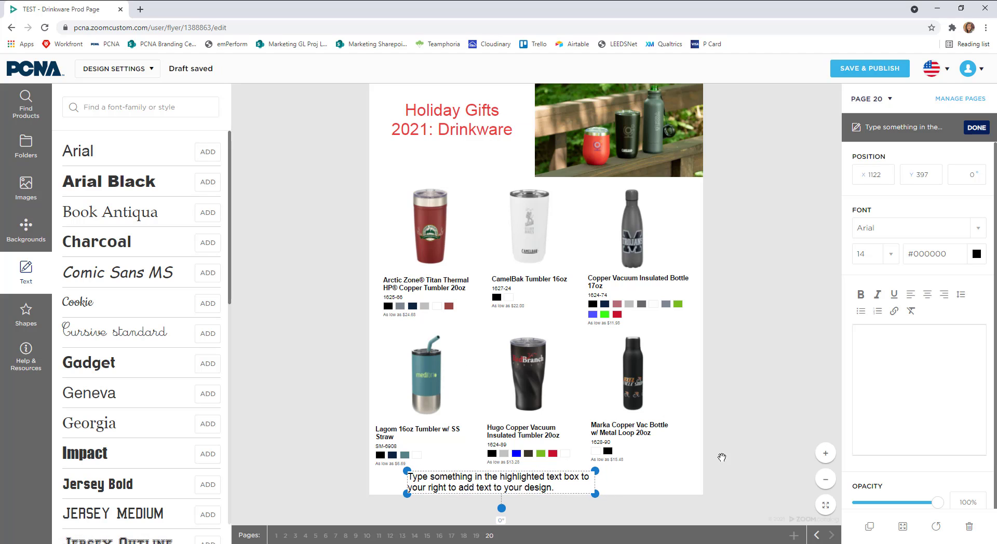
Fill the footer text block with "Contact your rep for more information.", centred at size 17 in red #e52a2a
click(902, 389)
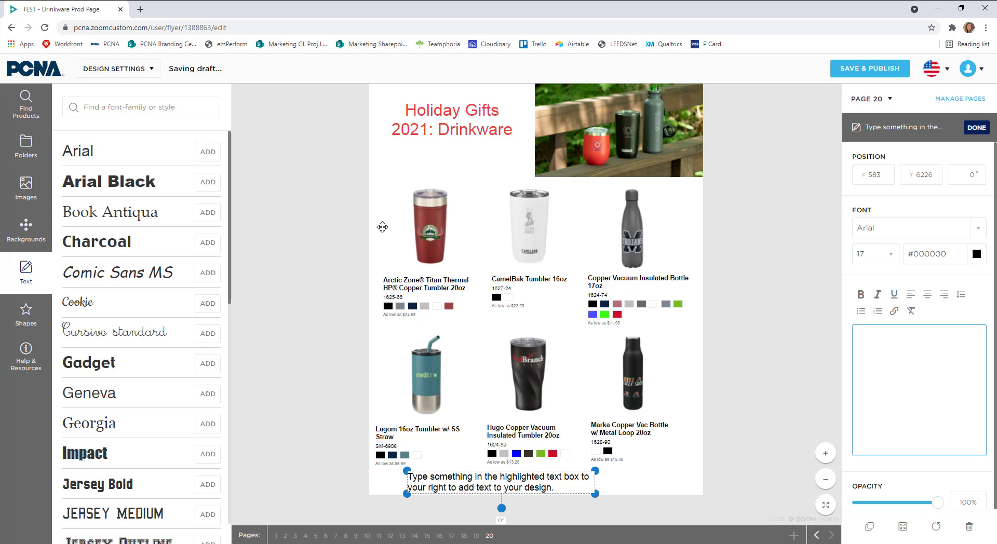
text(Contact your rep for more information.)
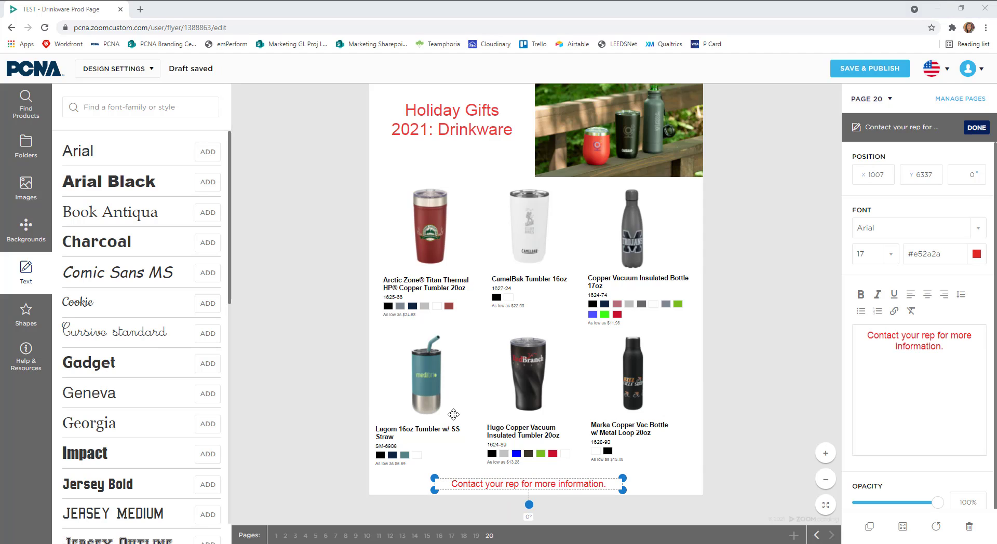
click(965, 351)
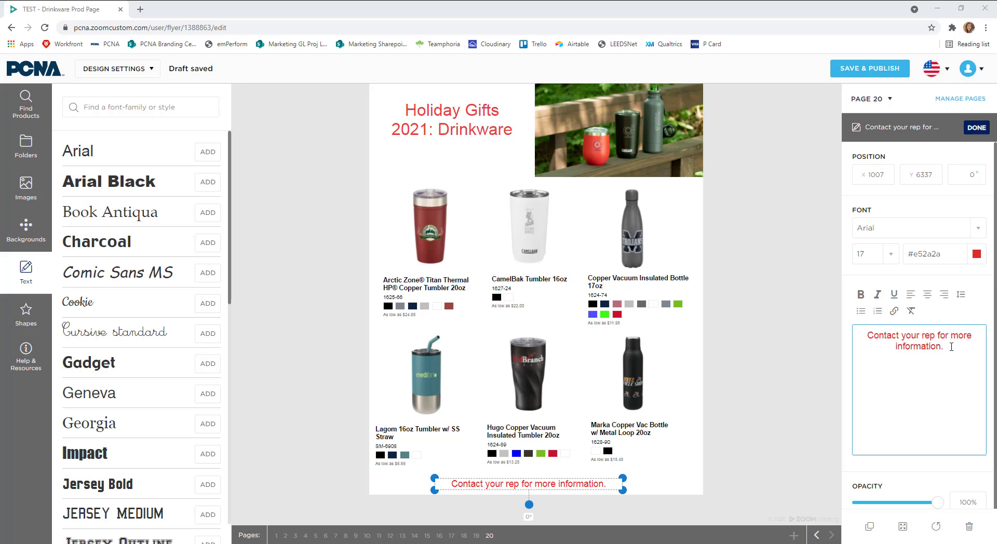
Recolour the entire footer contact text to red #e12336 using the colour picker
drag(950, 347, 852, 337)
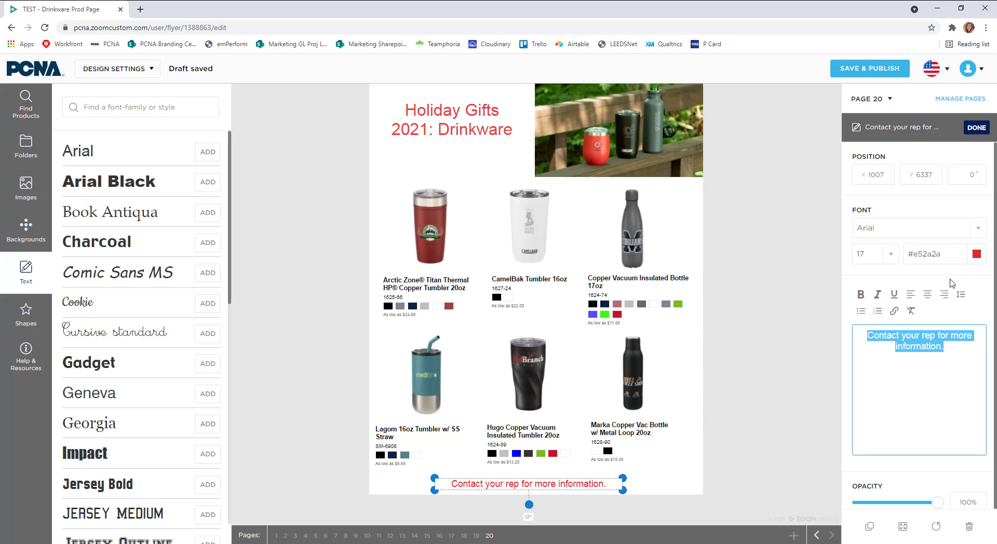
click(977, 253)
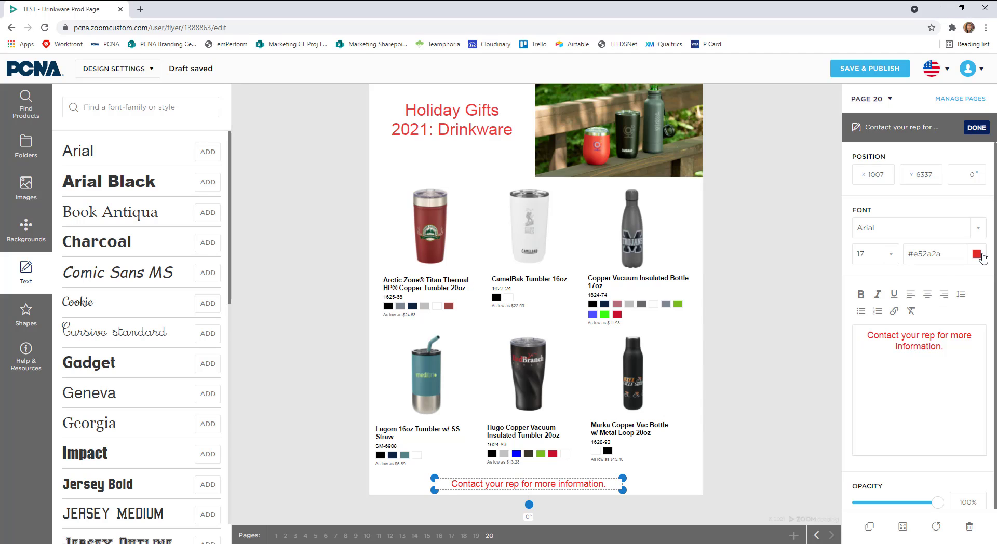
click(887, 361)
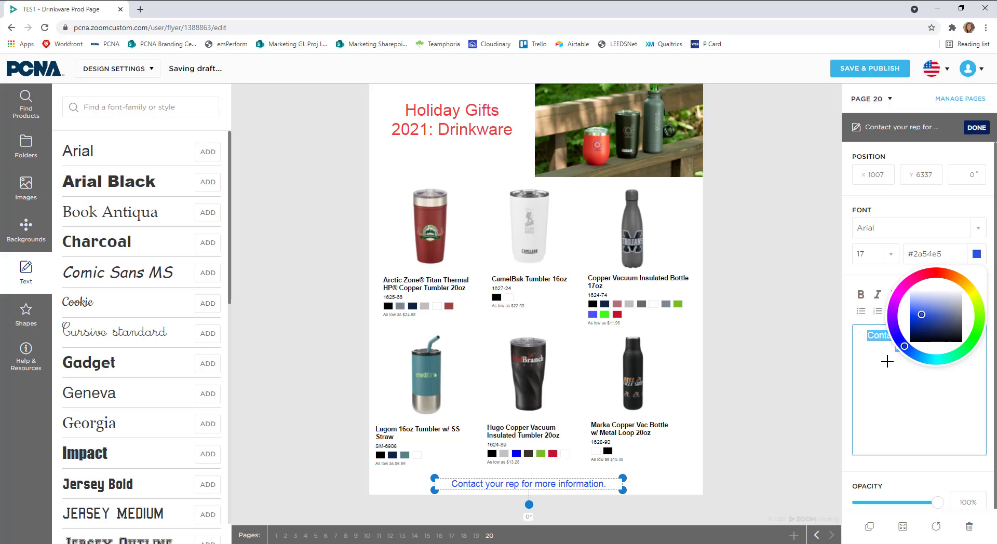
click(932, 273)
click(921, 316)
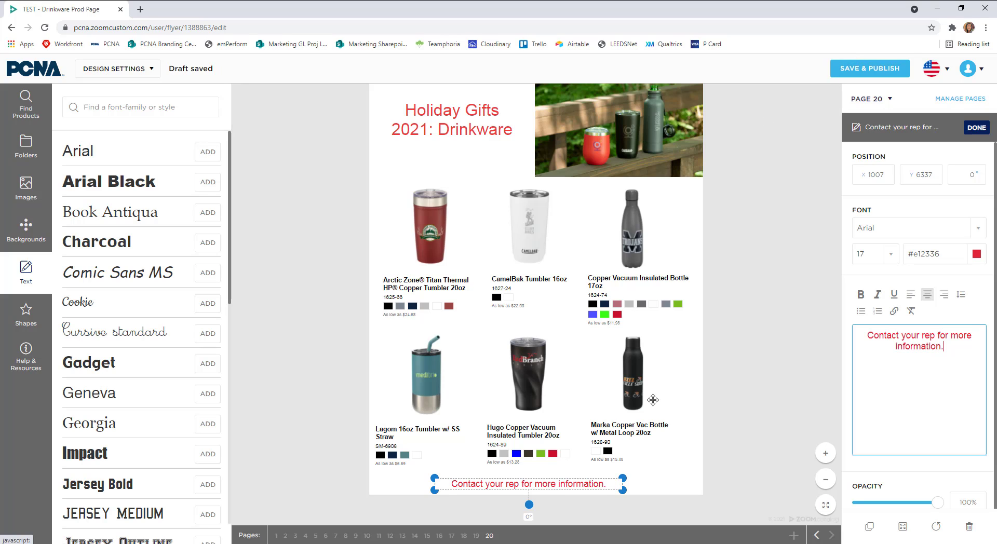
Look at the Executive Gifts layout on page 13, and return to page 20
click(403, 536)
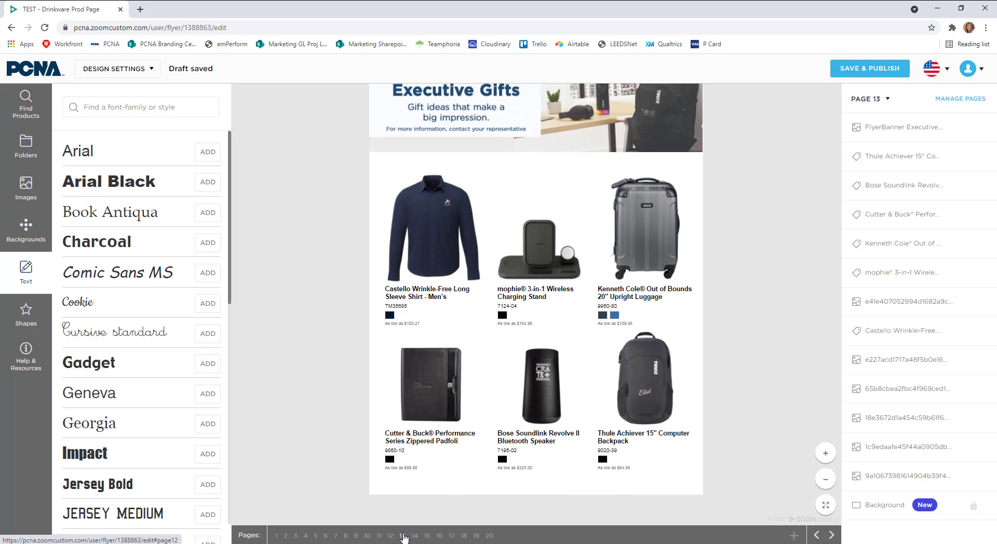
click(489, 536)
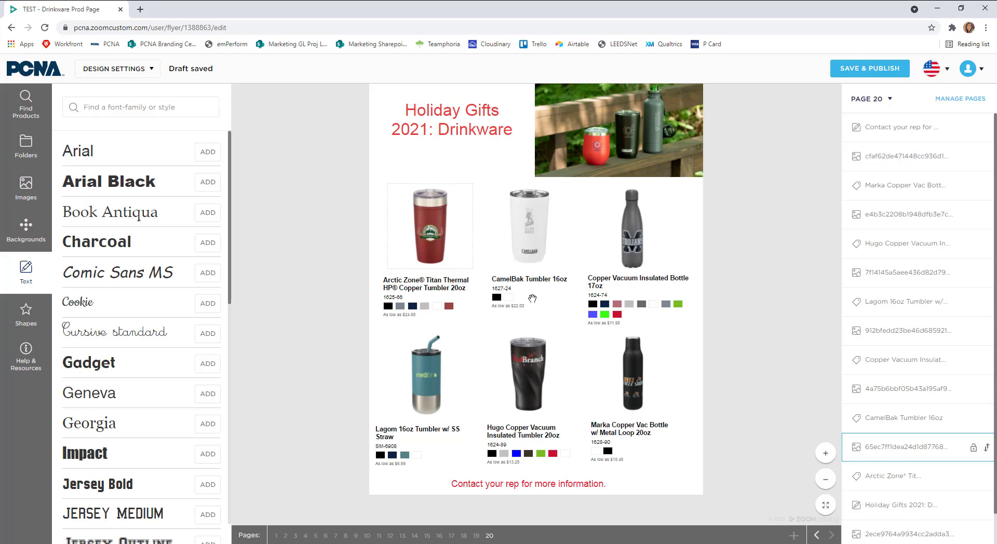